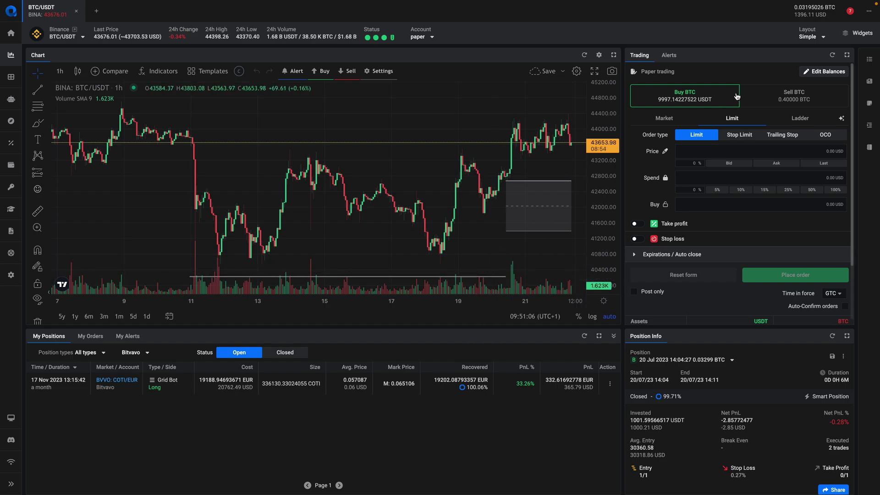
- Collapse the positions panel, add the Trades and Order Book widgets, and show recent trades
{"action": "left_click", "coordinate": [801, 31]}
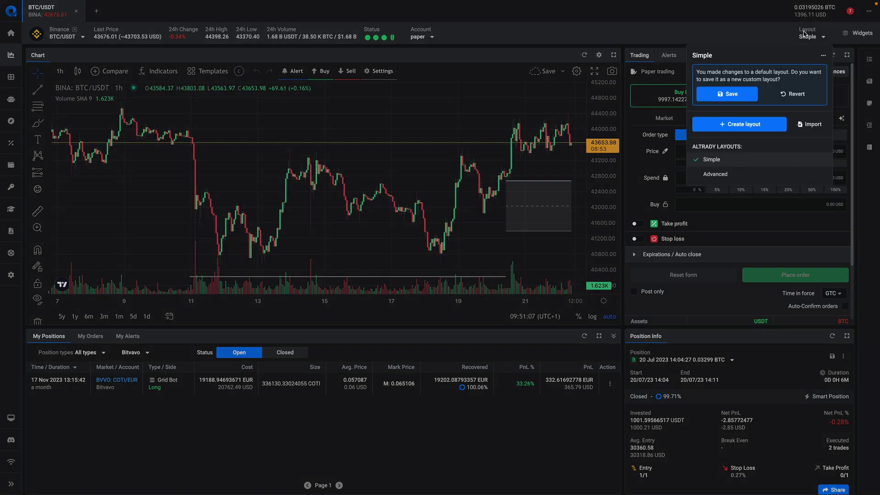
{"action": "left_click", "coordinate": [733, 174]}
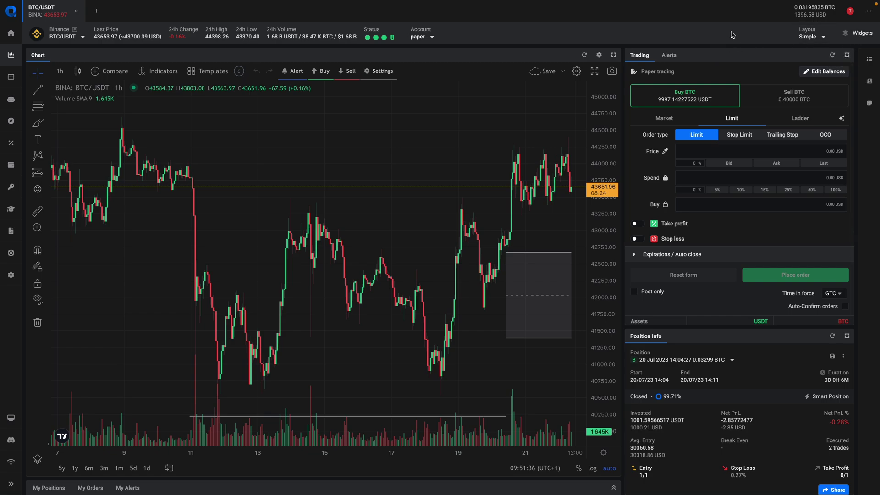
{"action": "left_click", "coordinate": [863, 35]}
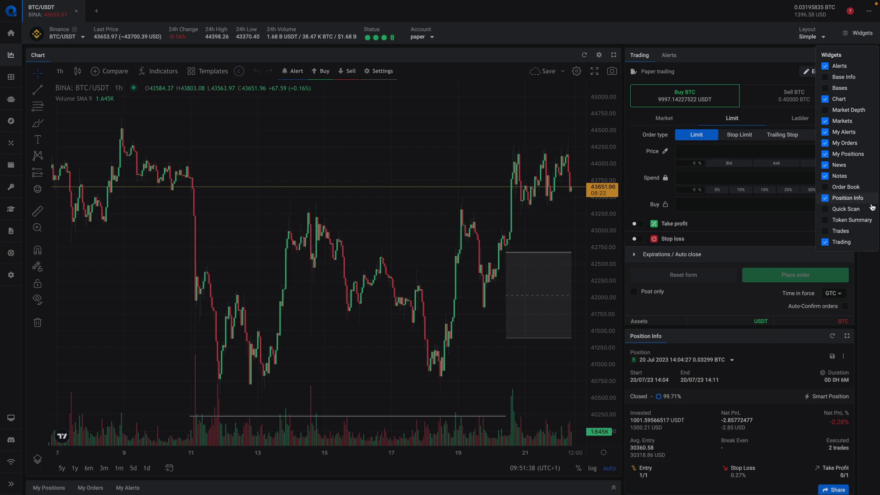
{"action": "left_click", "coordinate": [839, 231]}
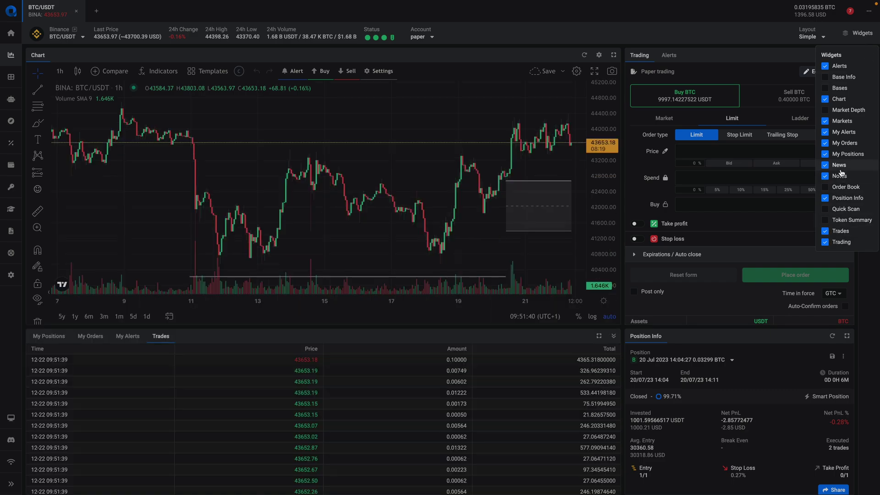
{"action": "left_click", "coordinate": [843, 186]}
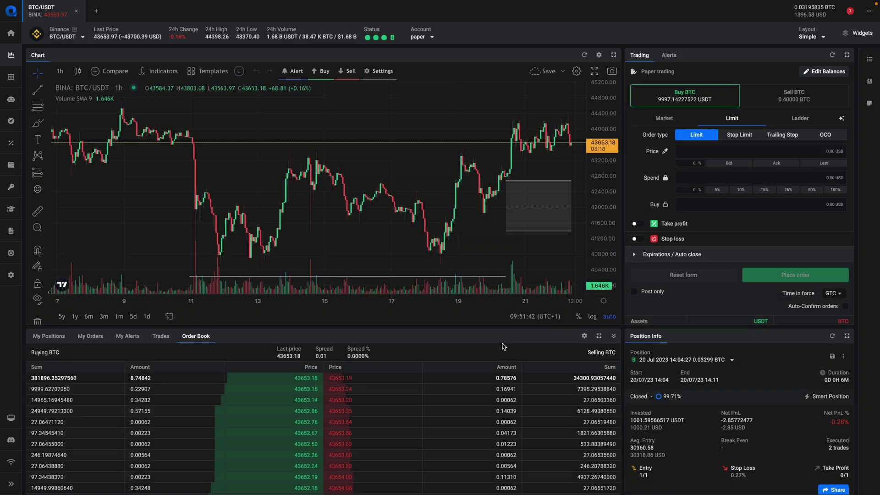
{"action": "left_click", "coordinate": [161, 337]}
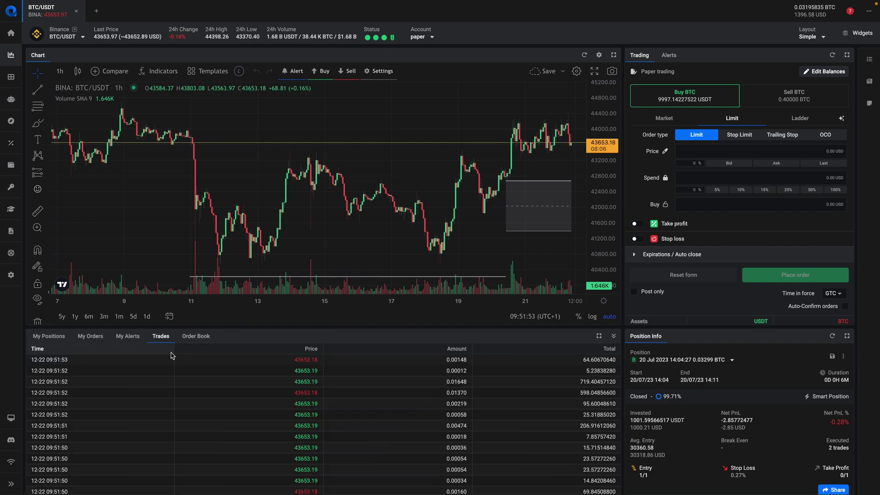
- Place the Trades list beside the chart with the Order Book stacked above, widening the chart
{"action": "left_click_drag", "start_coordinate": [167, 339], "coordinate": [534, 107]}
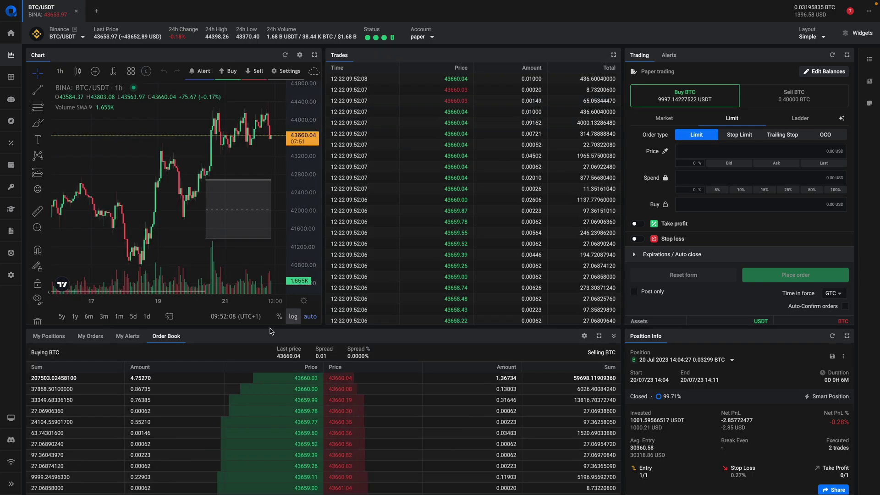
{"action": "left_click_drag", "start_coordinate": [166, 336], "coordinate": [504, 57]}
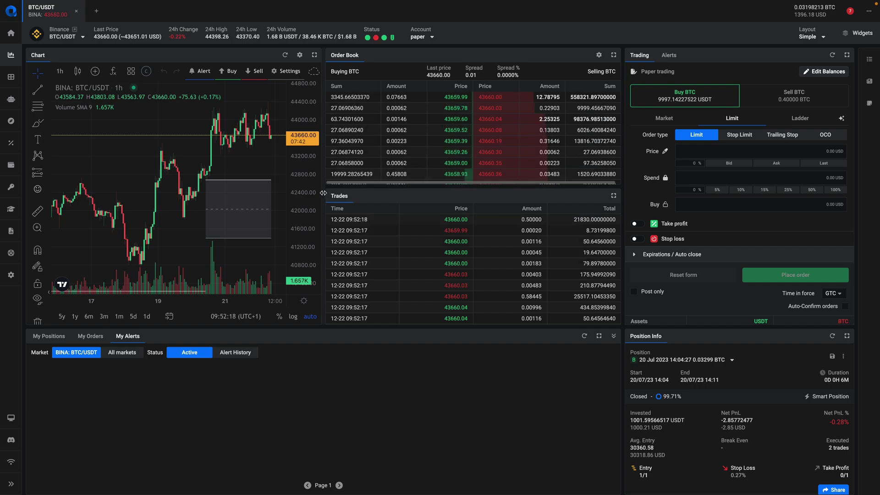
{"action": "left_click_drag", "start_coordinate": [323, 193], "coordinate": [572, 245]}
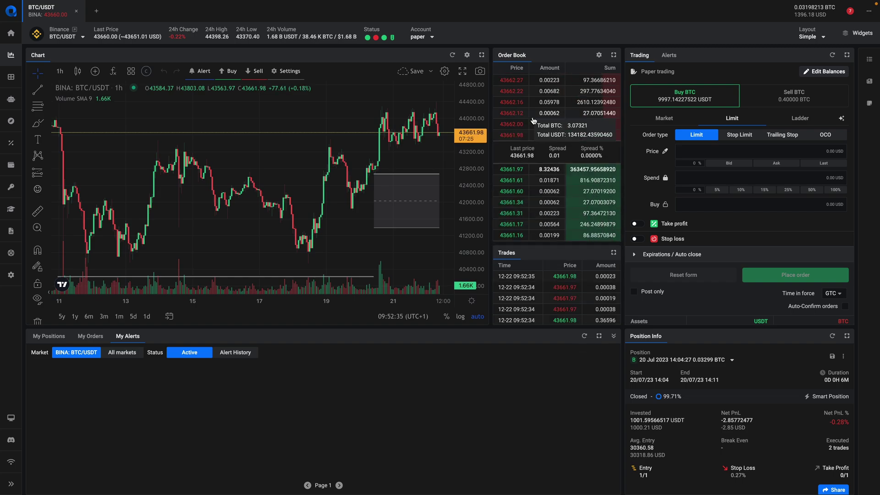
- Dock the Order Book and Trades list as collapsible panels in the right sidebar
{"action": "left_click", "coordinate": [514, 56]}
{"action": "left_click_drag", "start_coordinate": [514, 55], "coordinate": [852, 126]}
{"action": "left_click_drag", "start_coordinate": [506, 55], "coordinate": [868, 147]}
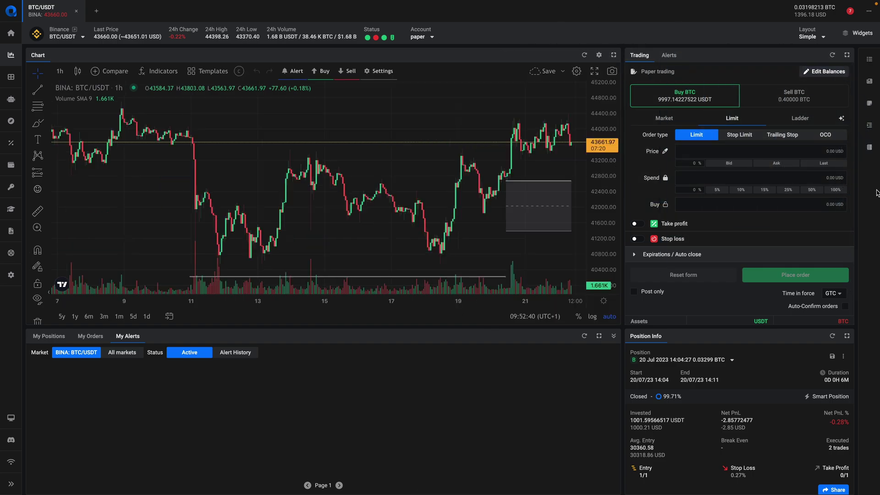
- Open the Order Book and Trades side panels, then show and widen the Markets column
{"action": "left_click", "coordinate": [869, 129]}
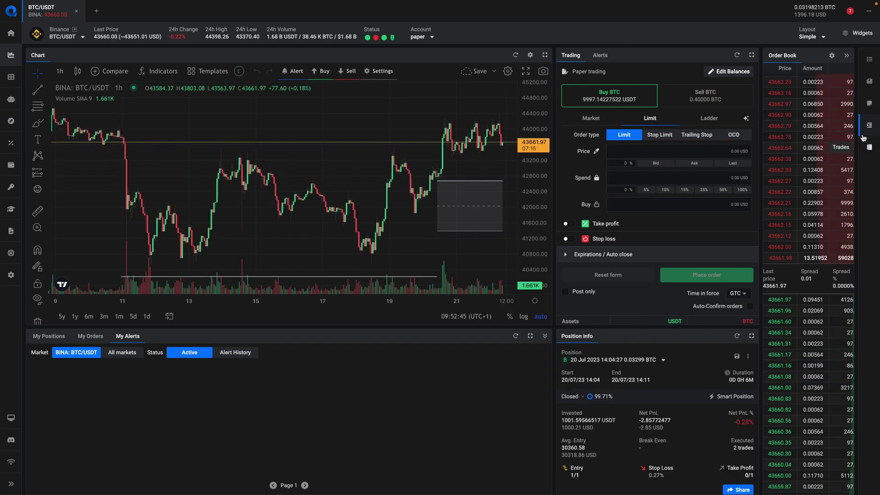
{"action": "left_click_drag", "start_coordinate": [756, 128], "coordinate": [727, 129]}
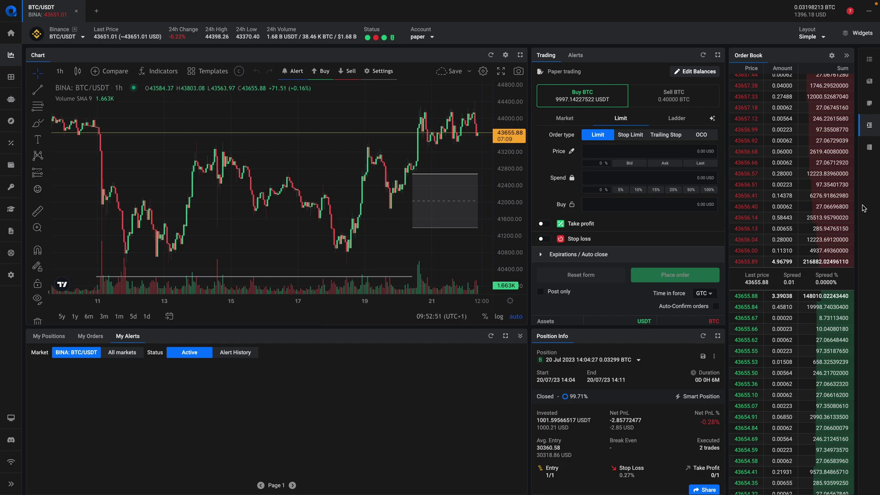
{"action": "left_click", "coordinate": [869, 147]}
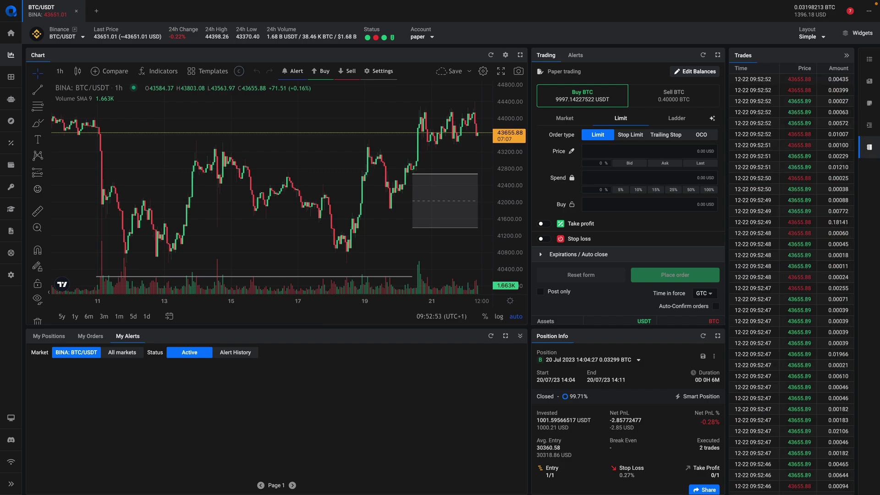
{"action": "left_click", "coordinate": [865, 60]}
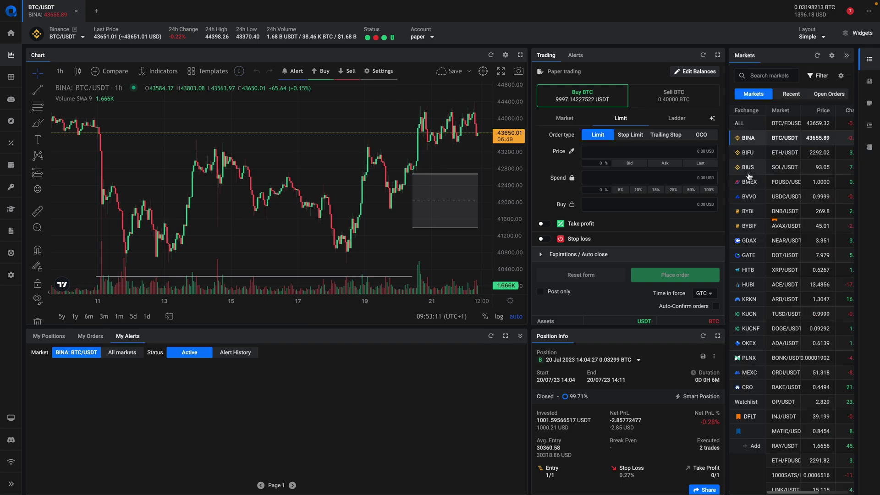
{"action": "left_click_drag", "start_coordinate": [726, 189], "coordinate": [670, 189]}
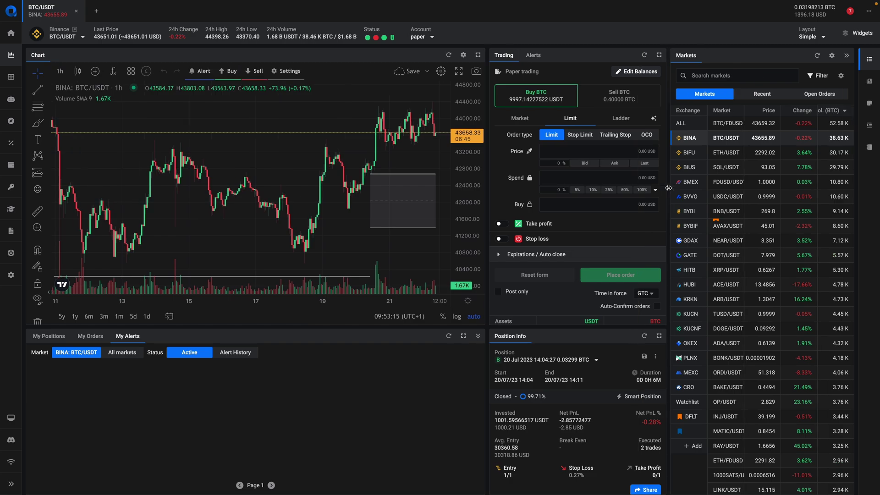
- Close the Markets column in the right sidebar
{"action": "left_click", "coordinate": [864, 64]}
{"action": "left_click", "coordinate": [865, 64]}
{"action": "left_click", "coordinate": [864, 64]}
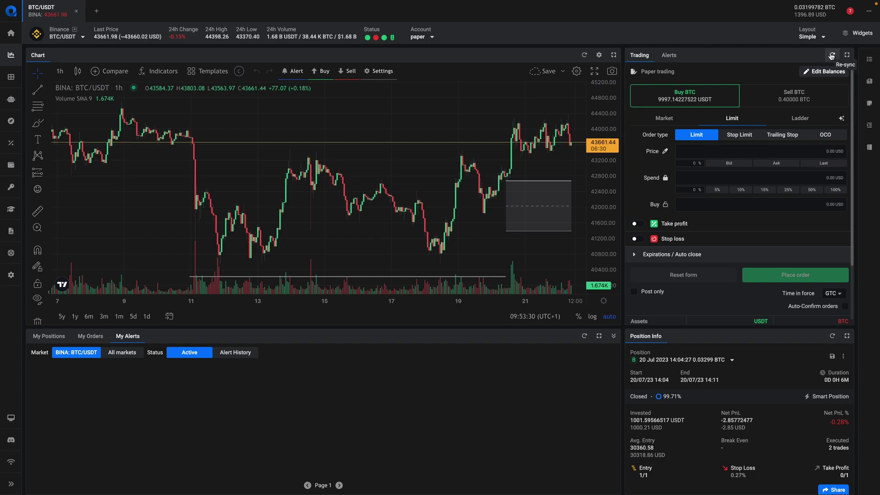
- Save the current arrangement as a new custom layout named 'My Layout'
{"action": "left_click", "coordinate": [822, 38]}
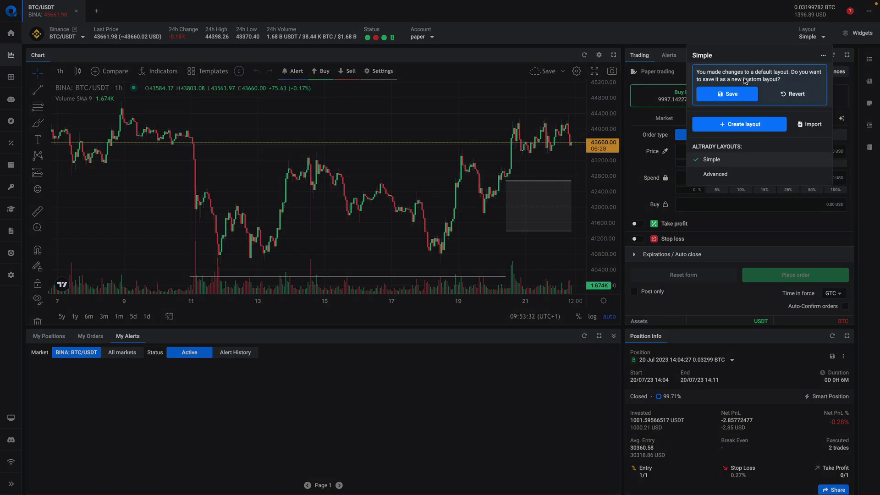
{"action": "left_click", "coordinate": [744, 125]}
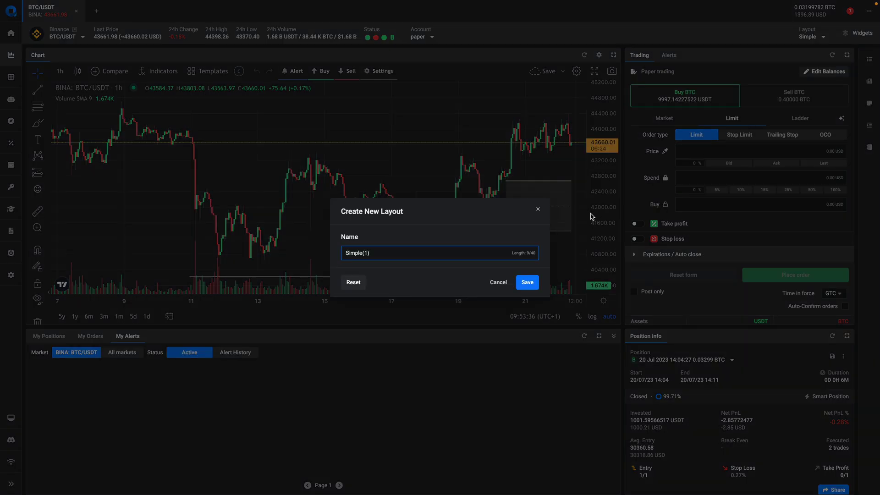
{"action": "triple_click", "coordinate": [413, 253]}
{"action": "key", "text": "BackSpace"}
{"action": "type", "text": "My Layout"}
{"action": "left_click", "coordinate": [531, 285]}
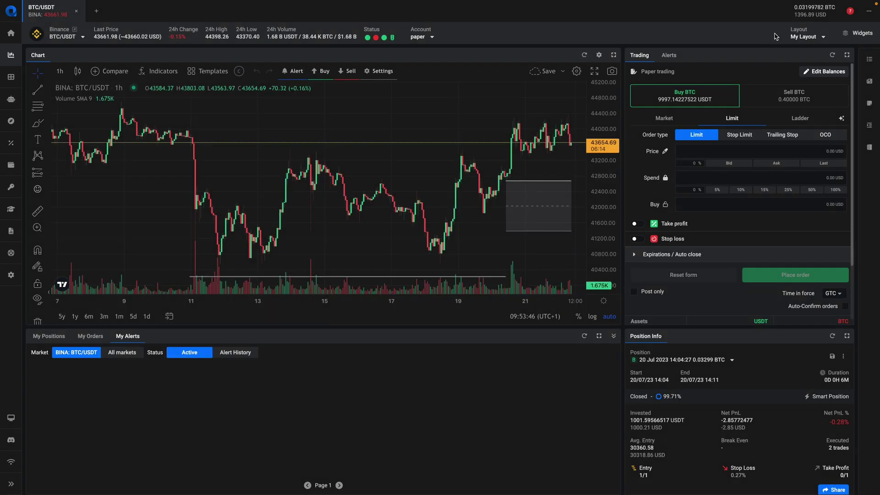
{"action": "left_click", "coordinate": [807, 39]}
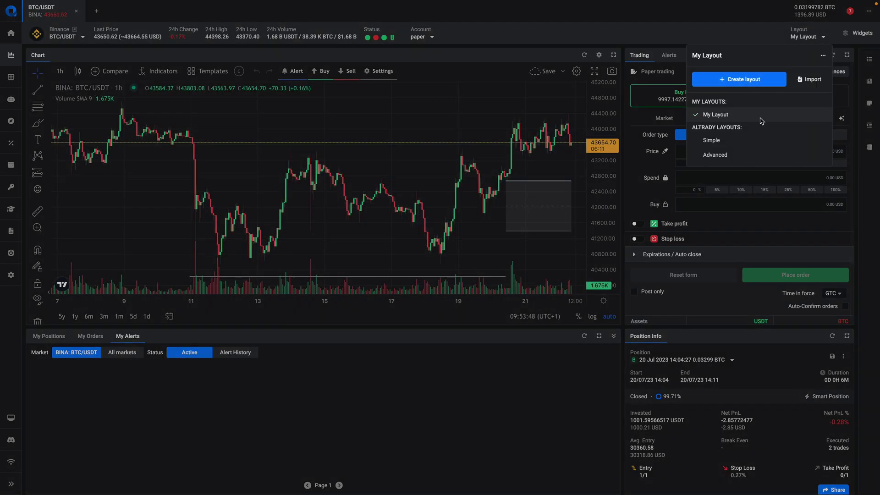
{"action": "left_click", "coordinate": [718, 38]}
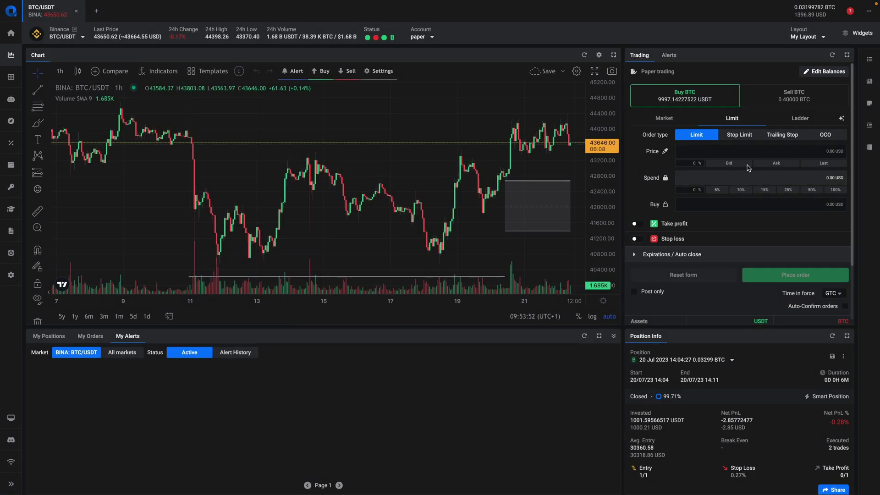
- Dock the Trades list as its own column between the chart and the trading form
{"action": "left_click_drag", "start_coordinate": [869, 147], "coordinate": [527, 174]}
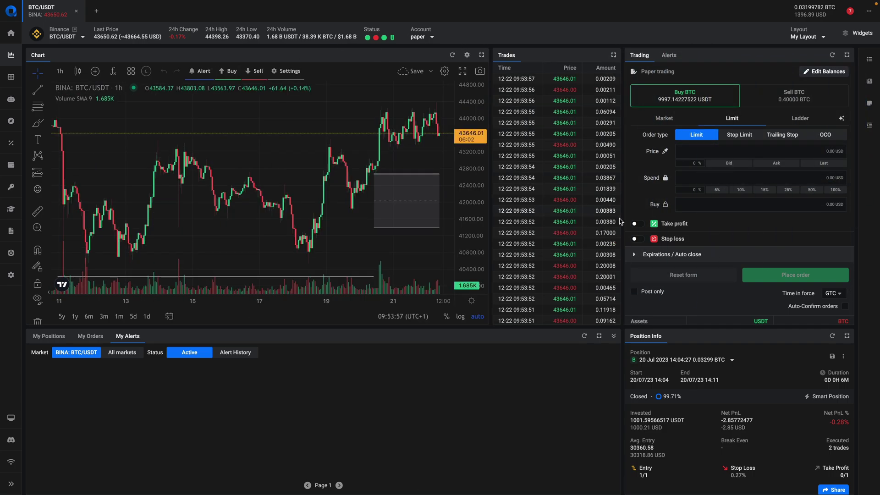
{"action": "left_click", "coordinate": [806, 36]}
{"action": "left_click", "coordinate": [756, 23]}
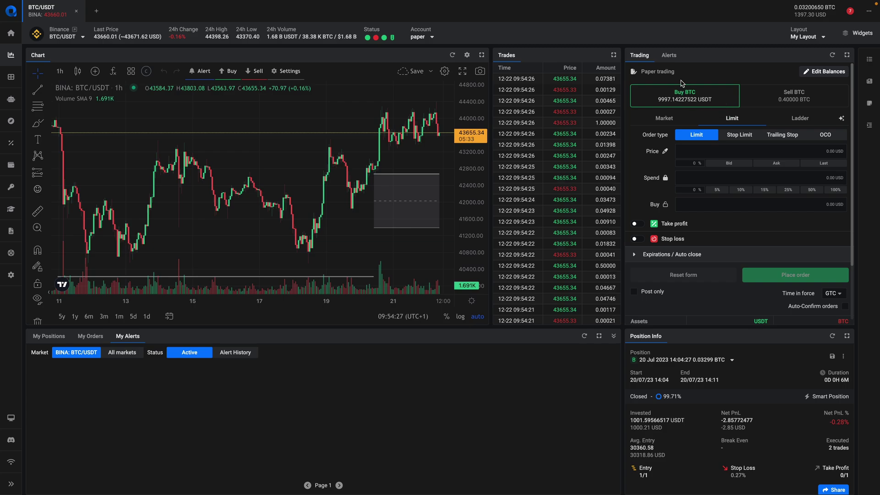
- Show the Alerts form, move the Alerts tab ahead of Trading, then put Trading back first
{"action": "left_click", "coordinate": [669, 55]}
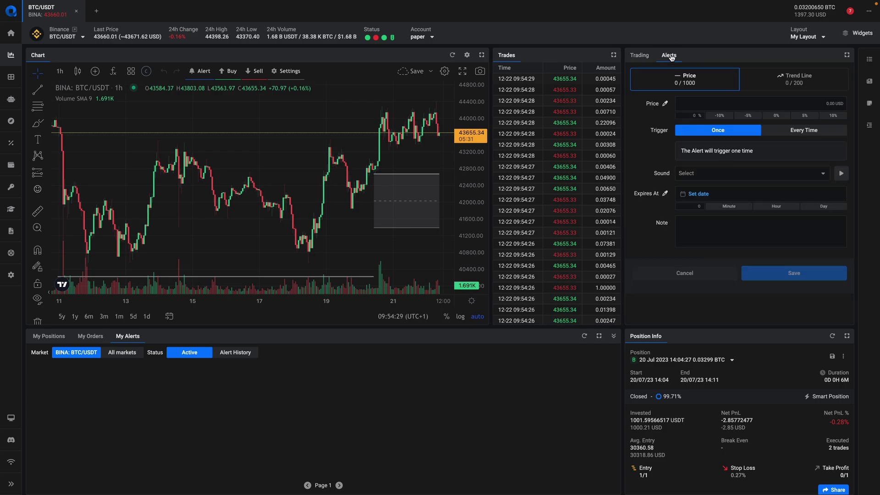
{"action": "left_click_drag", "start_coordinate": [669, 57], "coordinate": [626, 54]}
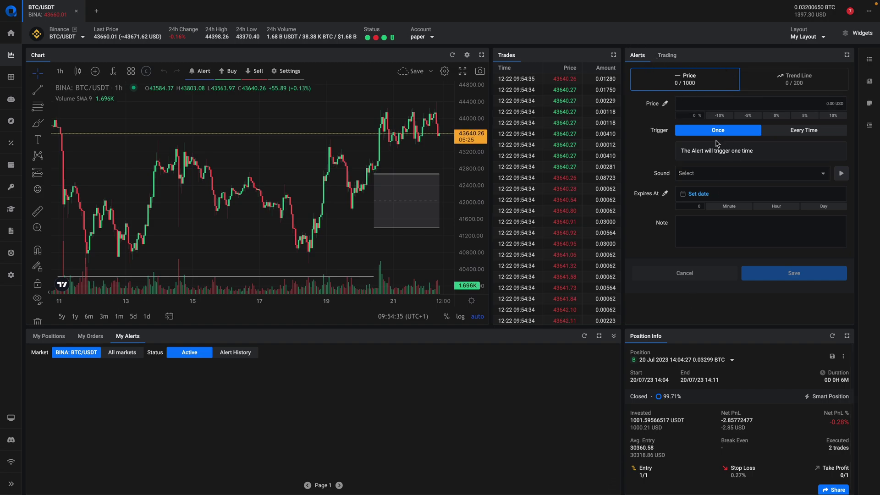
{"action": "left_click_drag", "start_coordinate": [670, 54], "coordinate": [632, 53]}
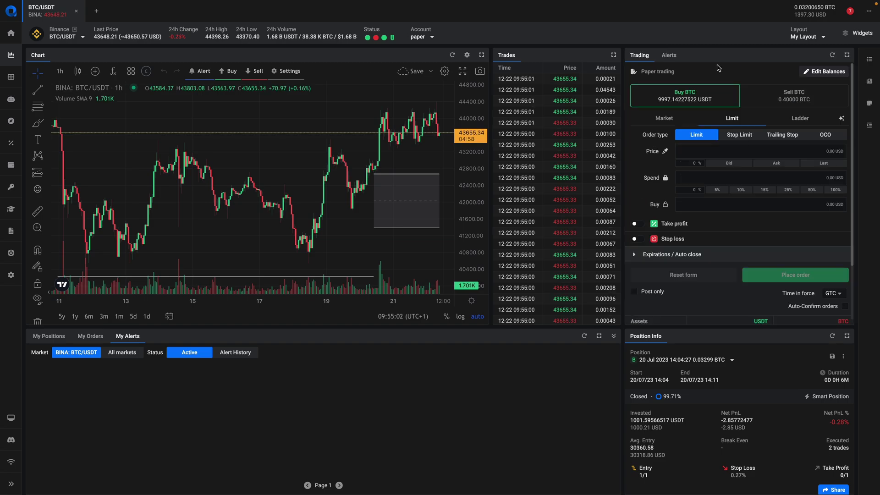
- Get a shareable link for My Layout, then close the sharing window
{"action": "left_click", "coordinate": [799, 41]}
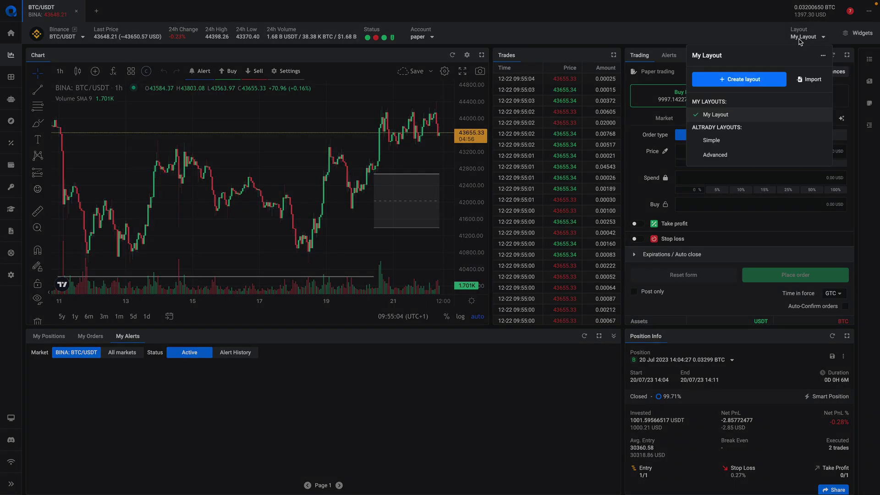
{"action": "left_click", "coordinate": [822, 56]}
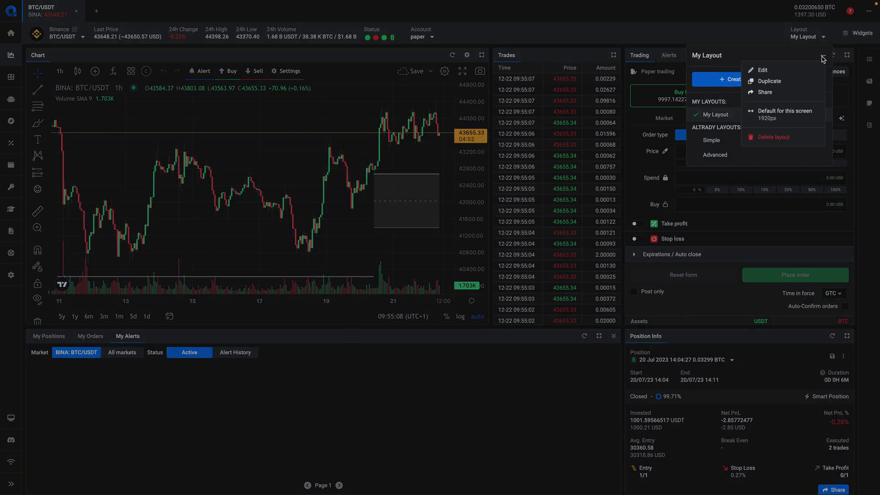
{"action": "left_click", "coordinate": [786, 92]}
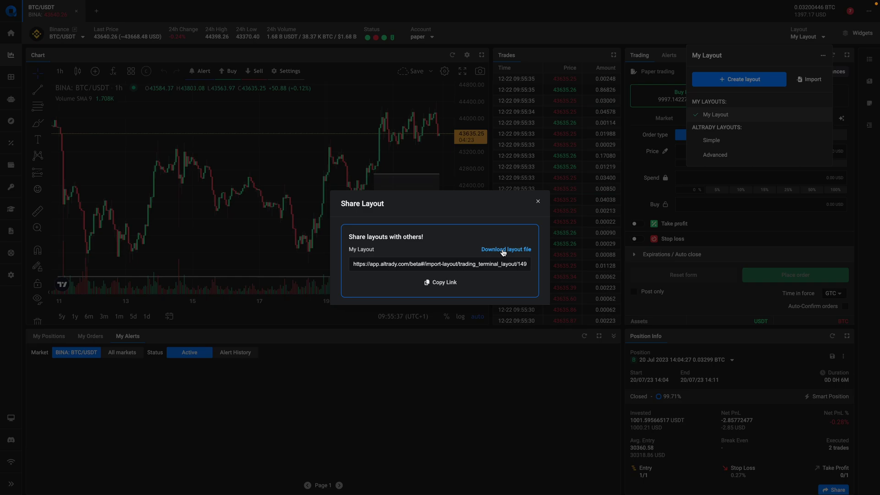
{"action": "left_click", "coordinate": [530, 379]}
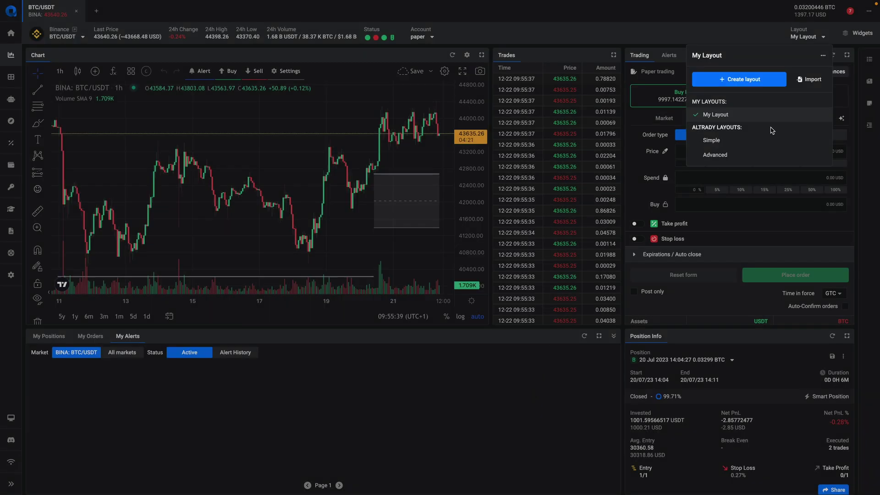
- Look through the import options: from a link, a JSON file, and converting an old layout
{"action": "left_click", "coordinate": [812, 81]}
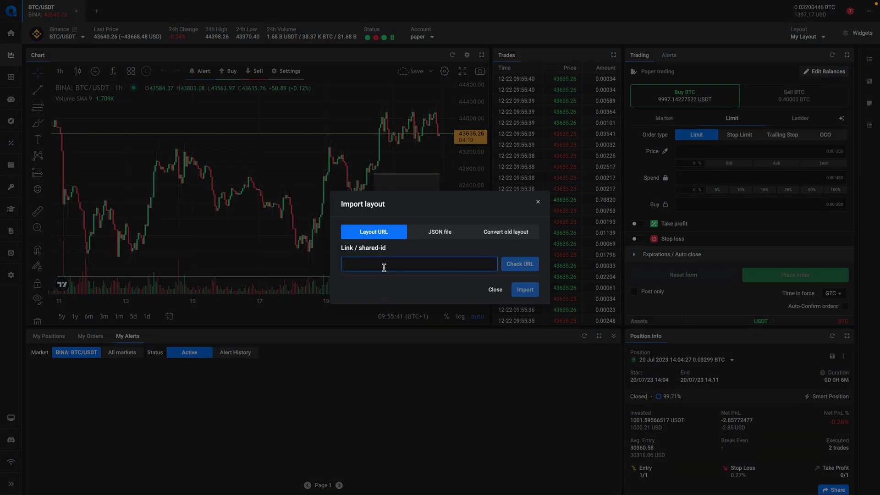
{"action": "left_click", "coordinate": [435, 232]}
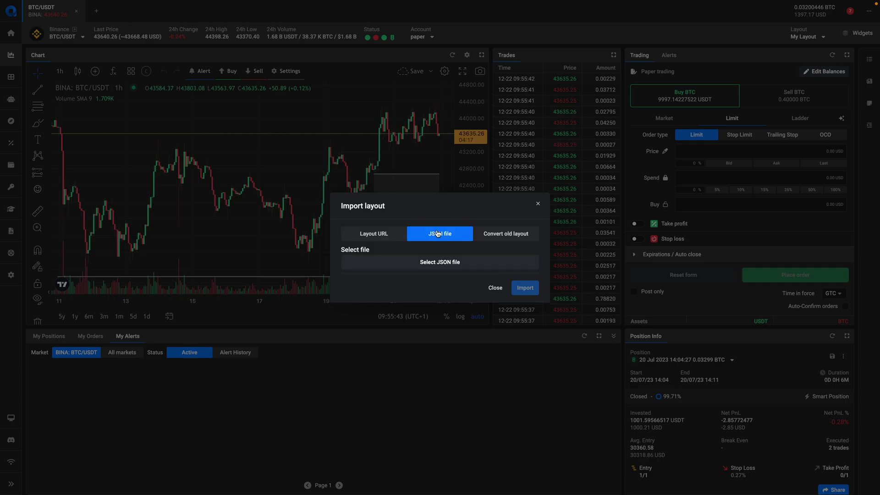
{"action": "left_click", "coordinate": [502, 234]}
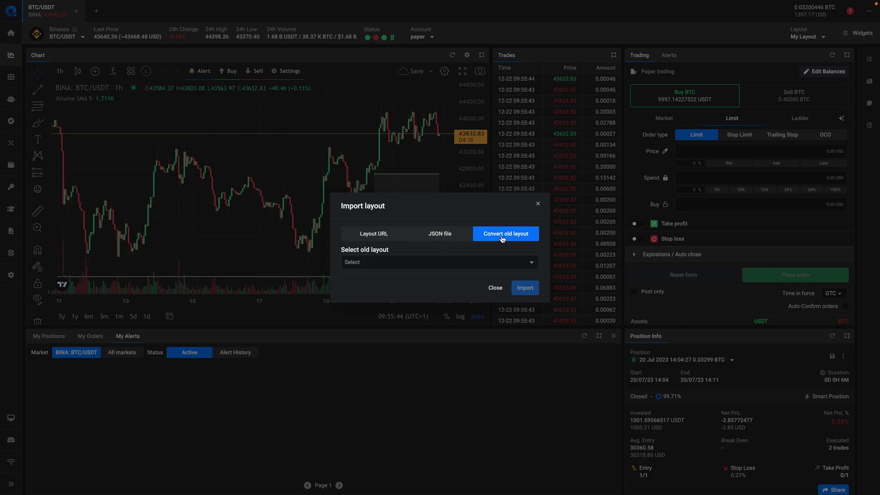
{"action": "left_click", "coordinate": [433, 262]}
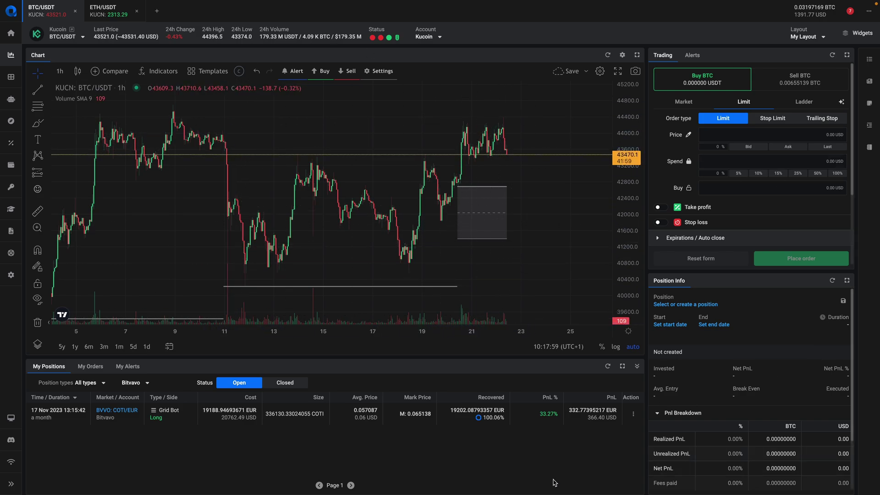
- Switch to My Layout 4k, then set My Layout as the default for 1920px screens
{"action": "left_click", "coordinate": [820, 35]}
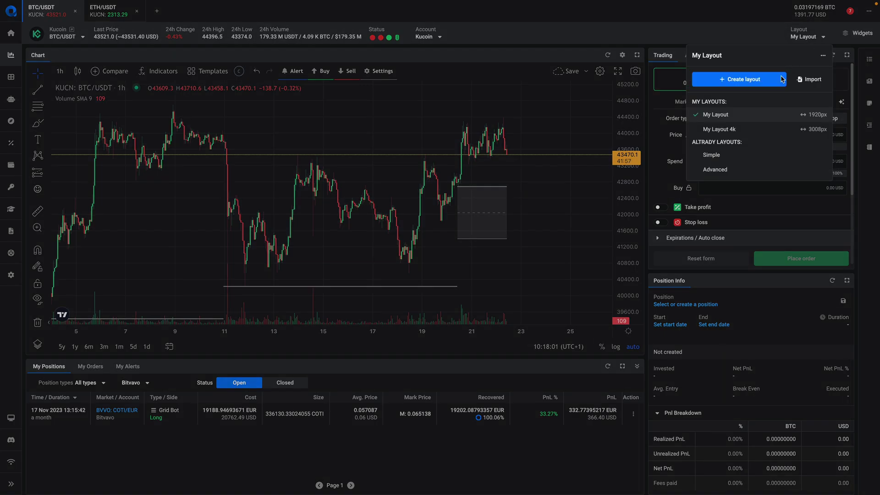
{"action": "left_click", "coordinate": [732, 130]}
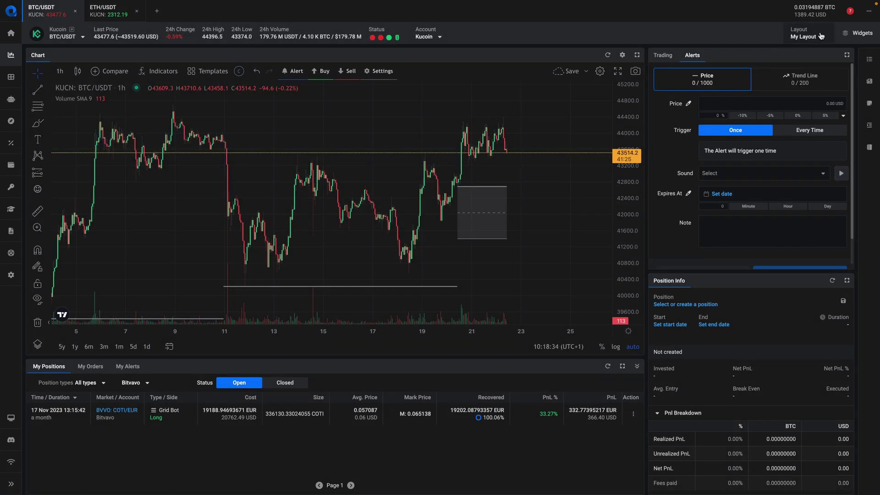
{"action": "left_click", "coordinate": [821, 35]}
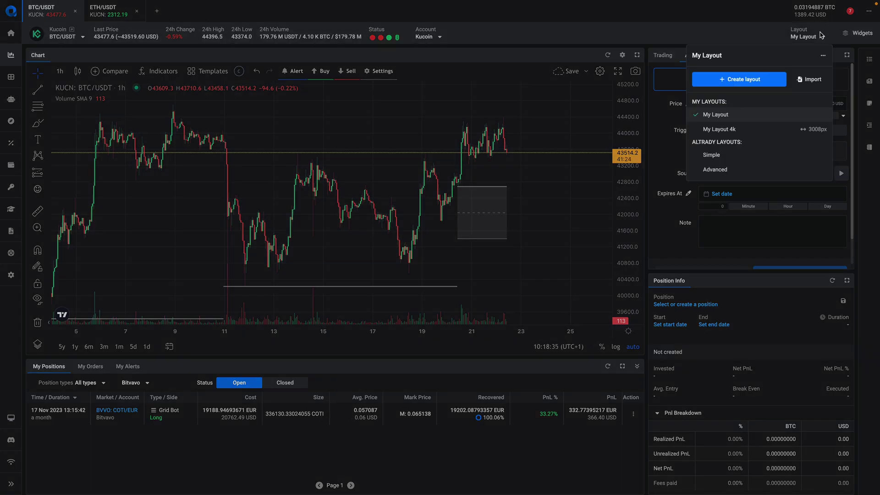
{"action": "left_click", "coordinate": [823, 56]}
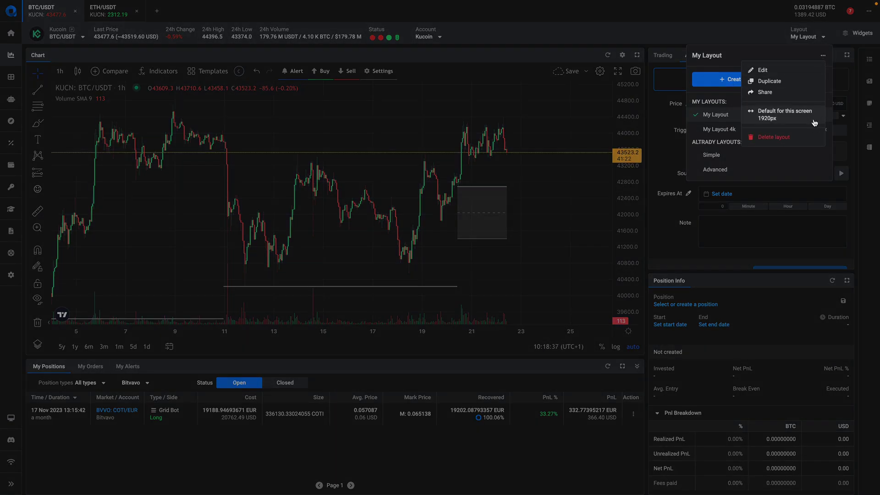
{"action": "left_click", "coordinate": [786, 120]}
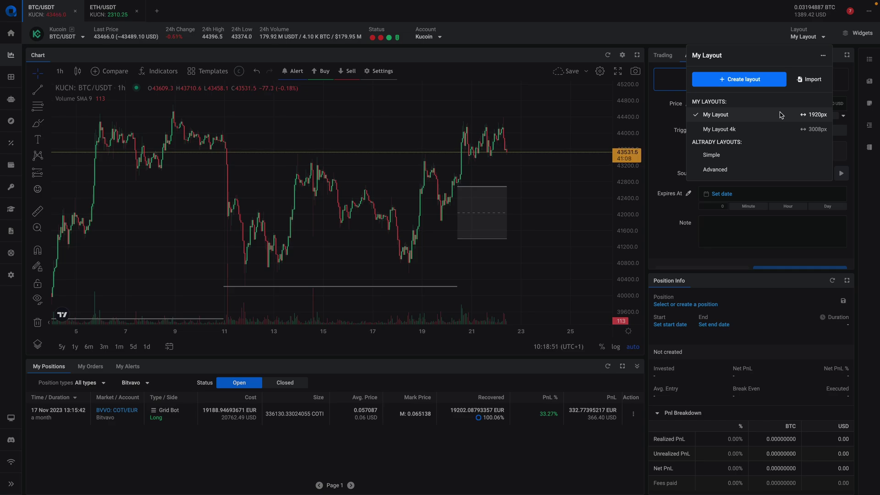
- Load My Layout 4k to preview it, then switch the workspace back to My Layout
{"action": "left_click", "coordinate": [769, 134]}
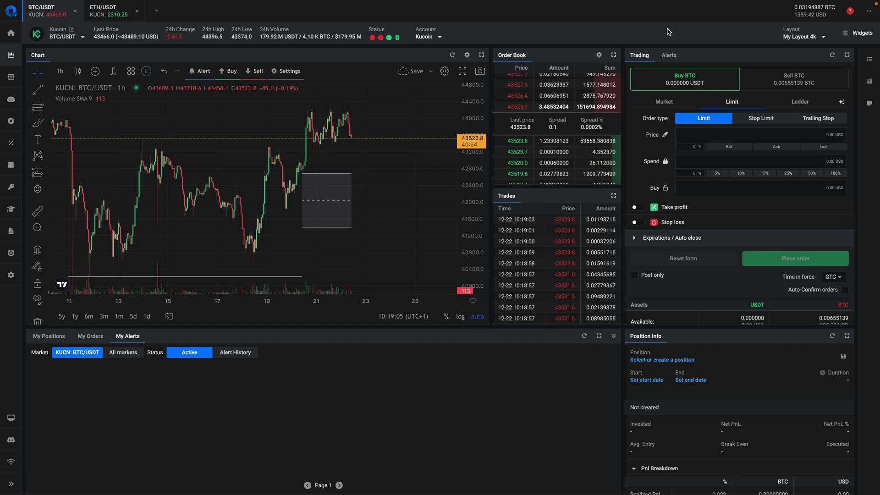
{"action": "left_click", "coordinate": [820, 36]}
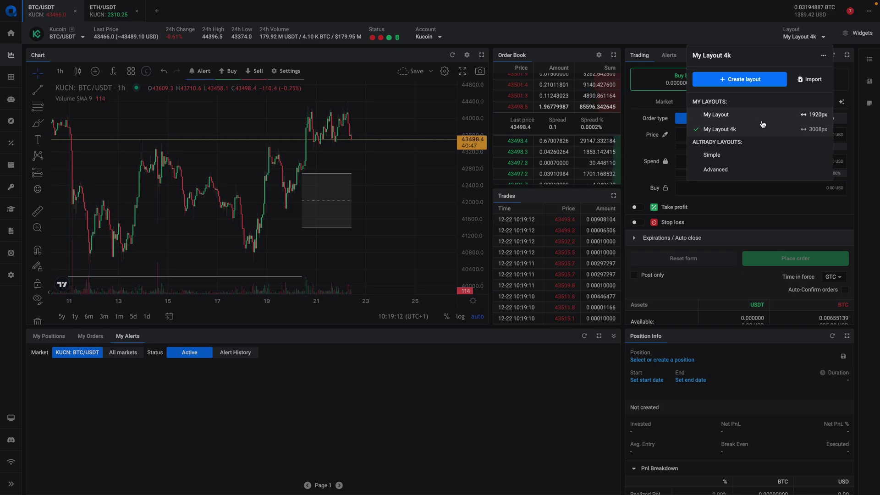
{"action": "left_click", "coordinate": [762, 124]}
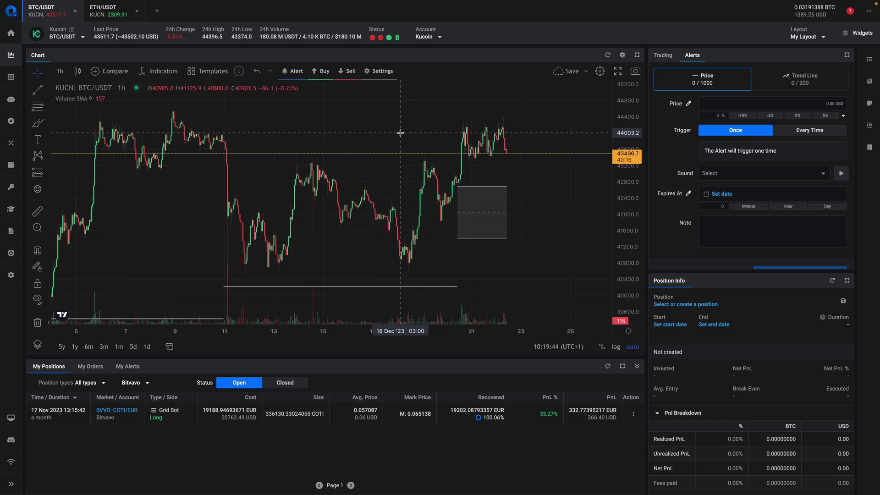
- Place a draft price alert near 43,021, raise it to about 43,066, cancel it, and select Trend Line
{"action": "left_click", "coordinate": [689, 104]}
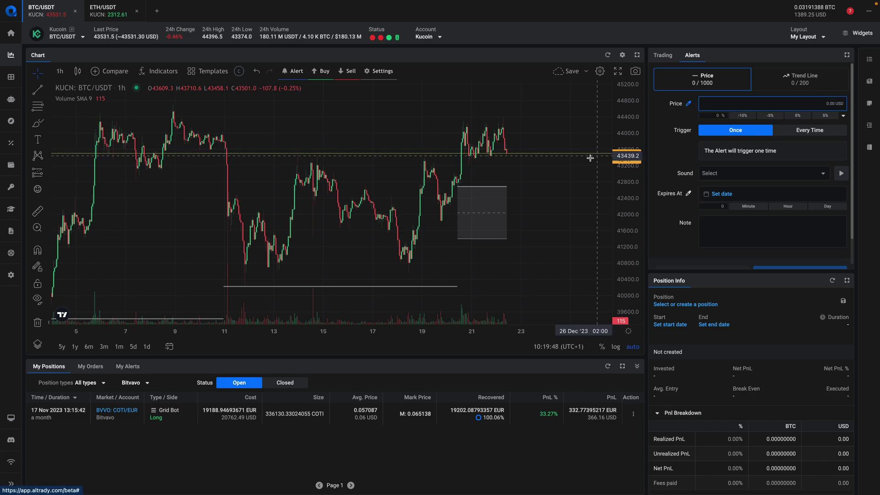
{"action": "left_click", "coordinate": [523, 174]}
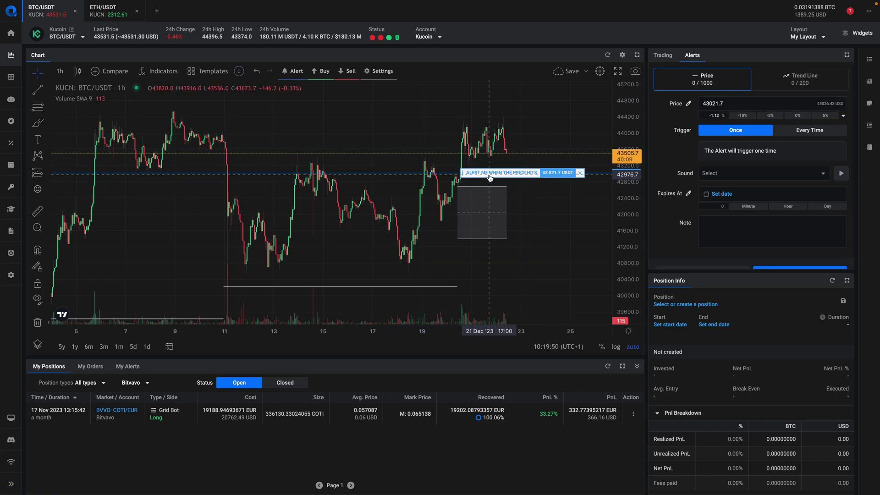
{"action": "left_click_drag", "start_coordinate": [478, 173], "coordinate": [501, 171]}
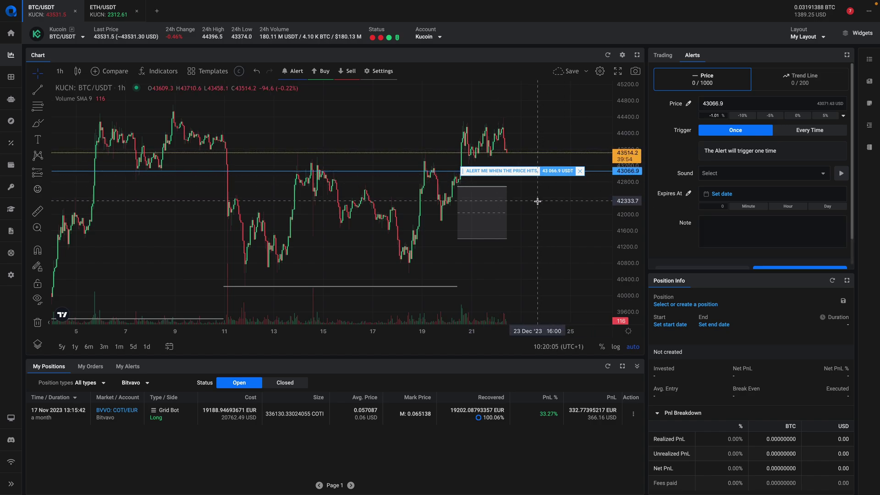
{"action": "left_click", "coordinate": [678, 269]}
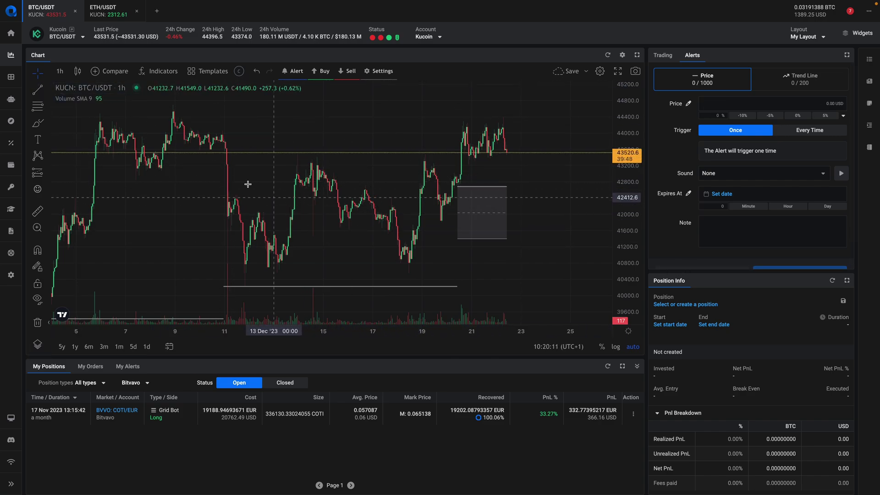
{"action": "left_click", "coordinate": [37, 89]}
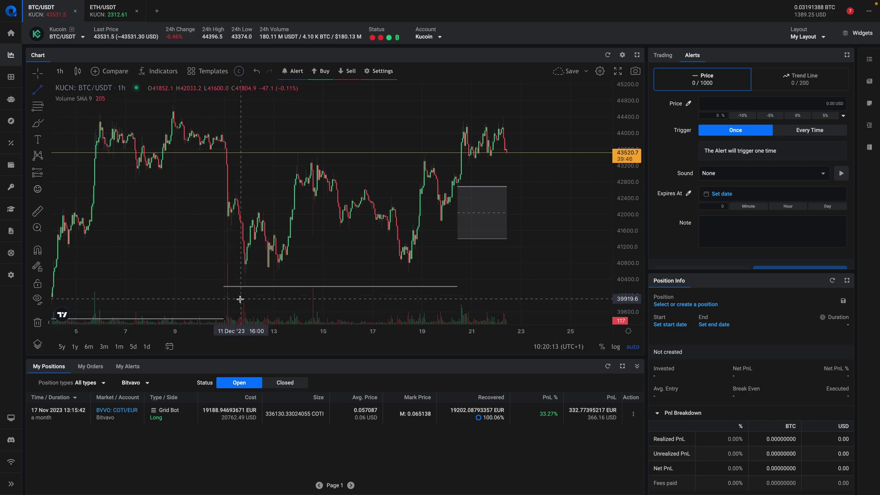
- Draw a rising trend line from the 10 Dec low to 25 Dec and save an alert on it
{"action": "left_click", "coordinate": [204, 295]}
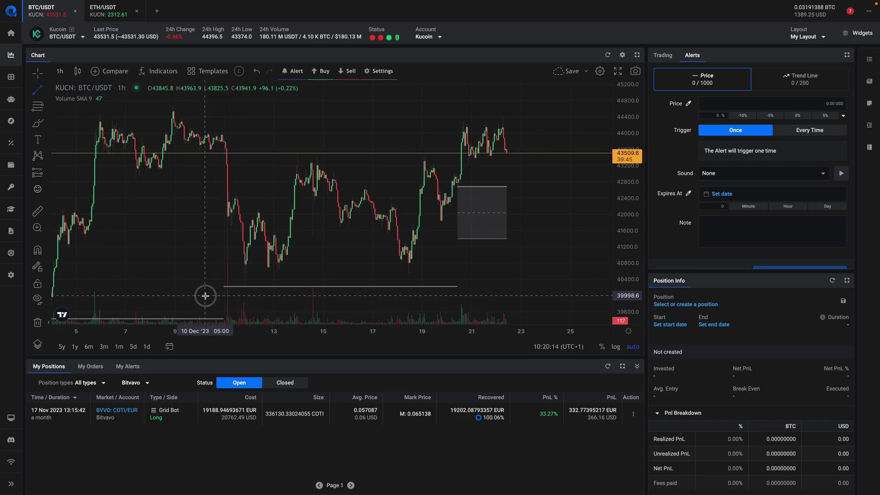
{"action": "left_click", "coordinate": [584, 121]}
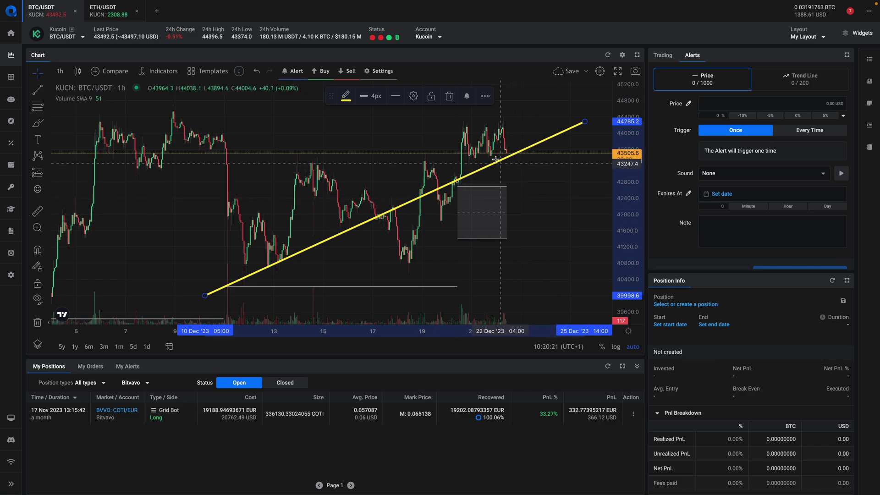
{"action": "left_click", "coordinate": [467, 96]}
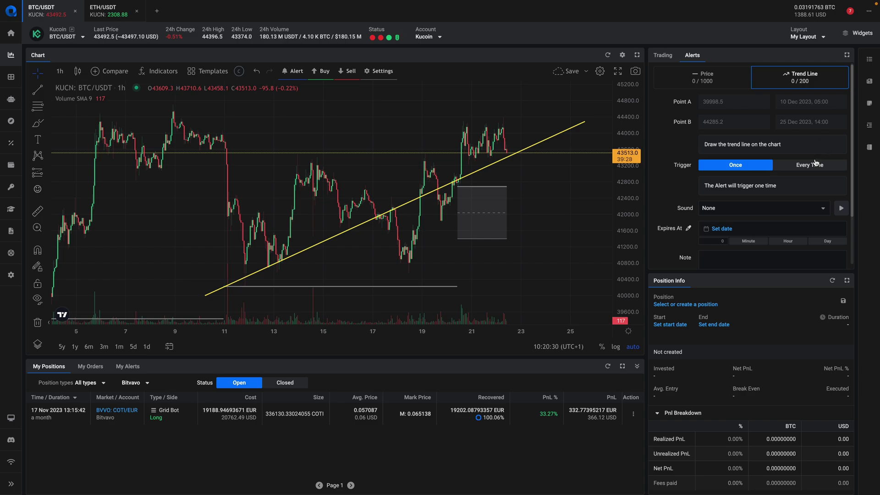
{"action": "scroll", "coordinate": [815, 163], "scroll_direction": "down", "scroll_amount": 2}
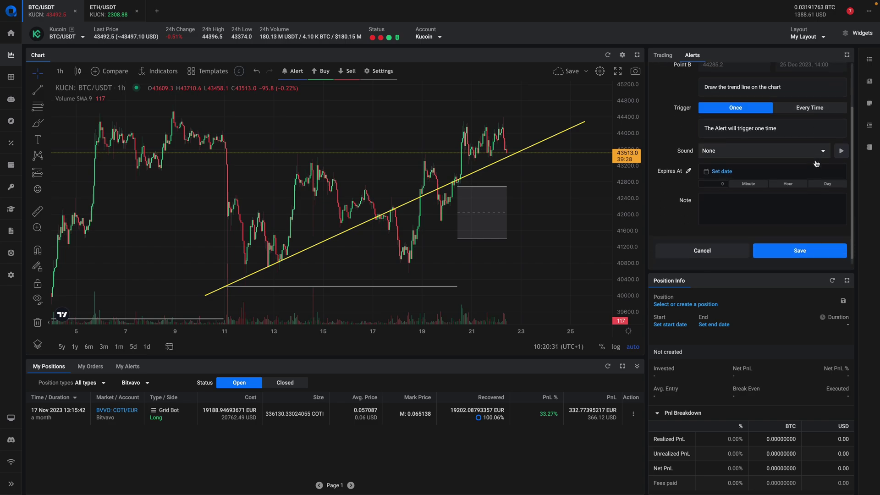
{"action": "left_click", "coordinate": [823, 250]}
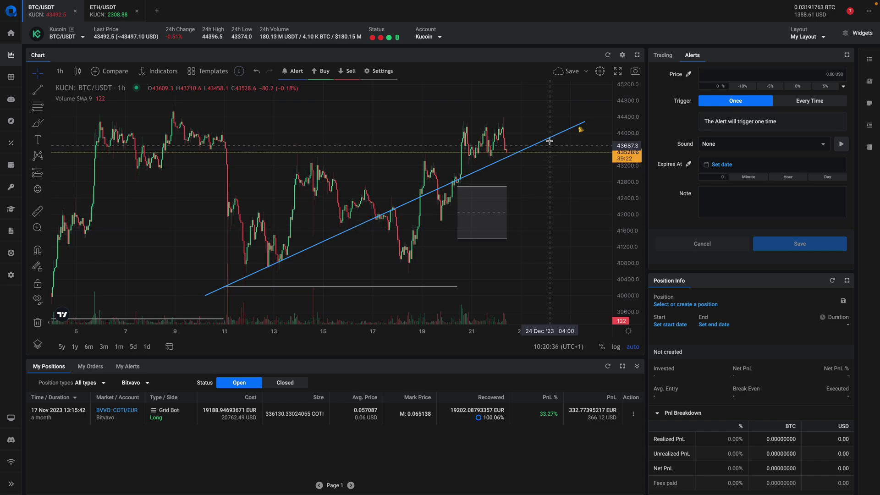
- Lower the trend line's right end, save the adjusted alert, then delete the line
{"action": "left_click", "coordinate": [551, 140]}
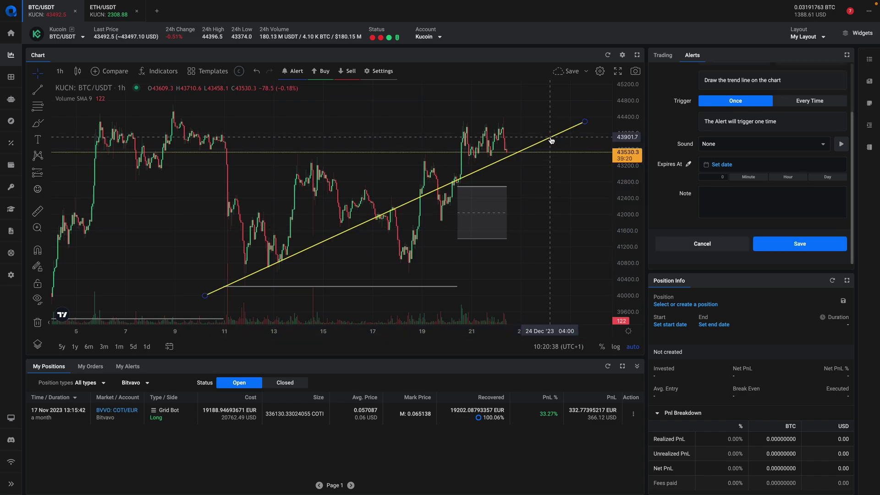
{"action": "left_click_drag", "start_coordinate": [586, 123], "coordinate": [610, 169]}
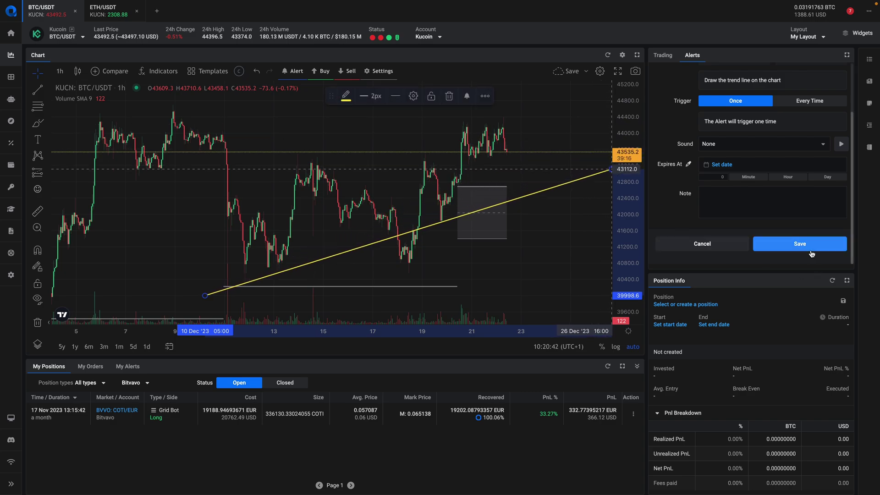
{"action": "left_click", "coordinate": [808, 246]}
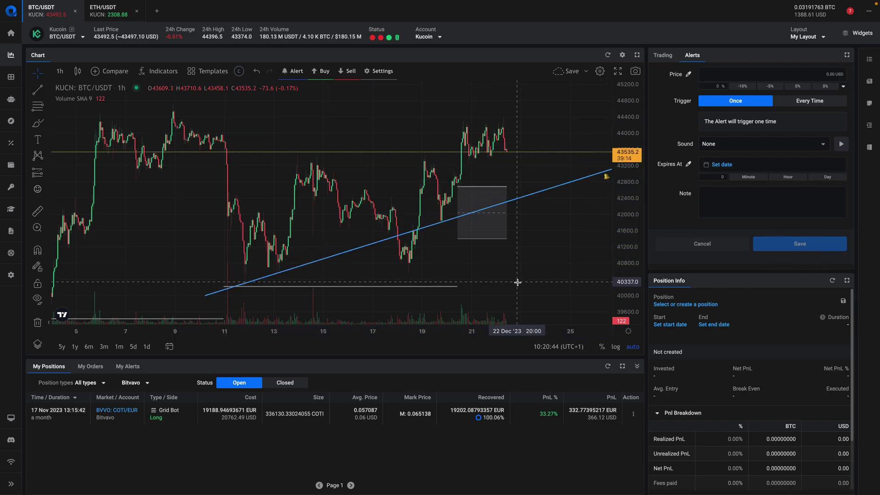
{"action": "left_click", "coordinate": [561, 181]}
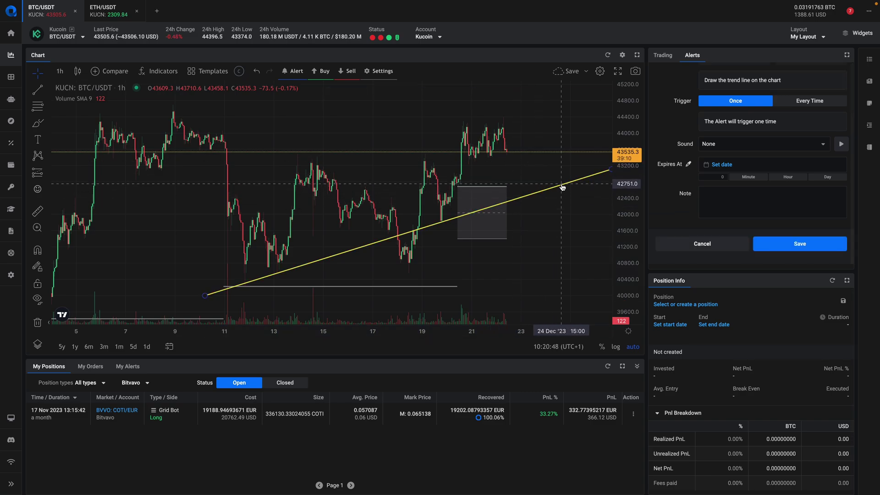
{"action": "key", "text": "Delete"}
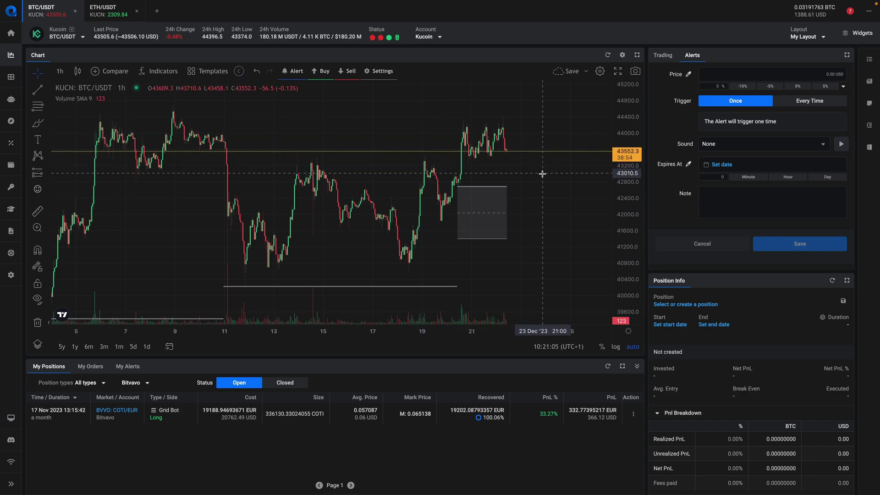
- Switch the ETH/USDT tab to the Kucoin Paper Trading account, then return to BTC/USDT
{"action": "left_click", "coordinate": [436, 42]}
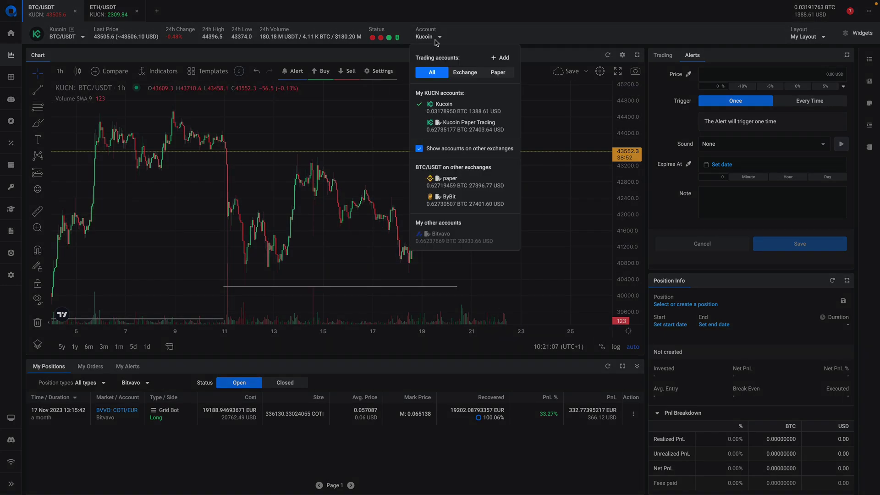
{"action": "left_click", "coordinate": [96, 14]}
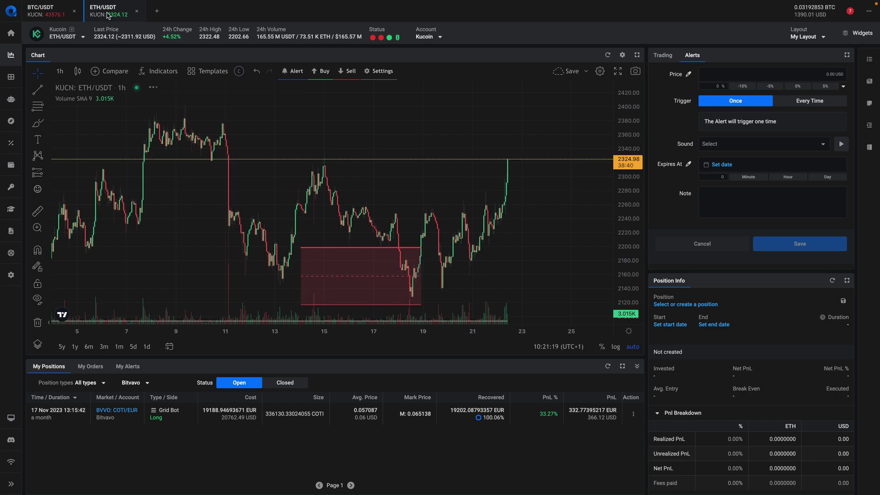
{"action": "left_click", "coordinate": [433, 37]}
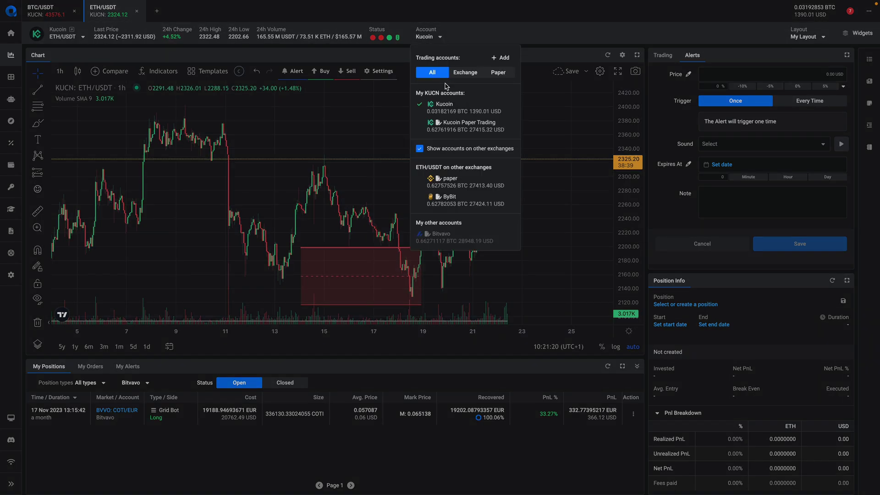
{"action": "left_click", "coordinate": [462, 126]}
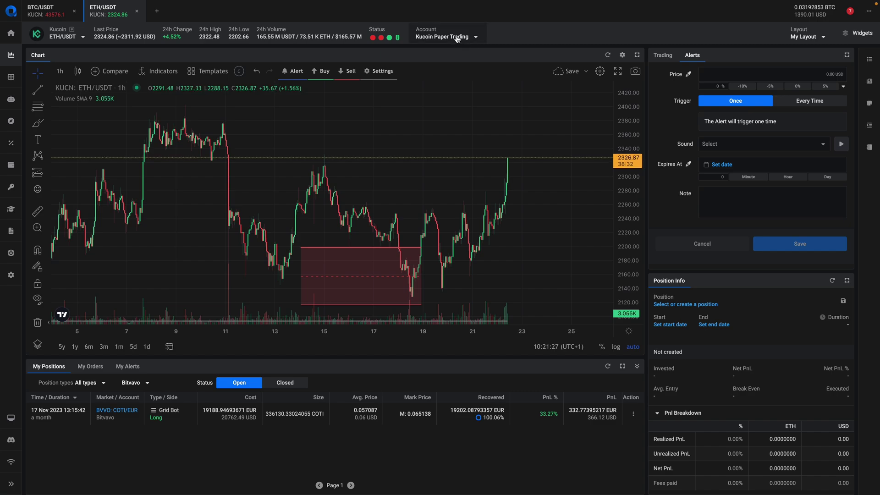
{"action": "mouse_move", "coordinate": [371, 39]}
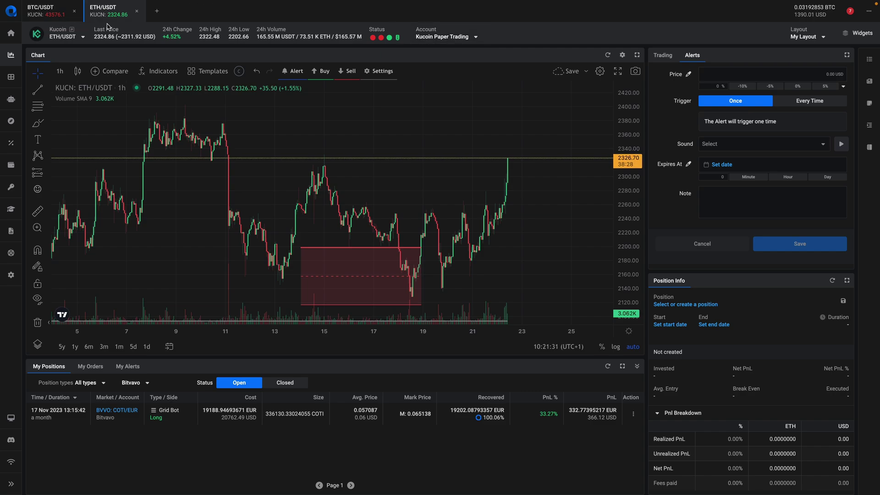
{"action": "left_click", "coordinate": [64, 17]}
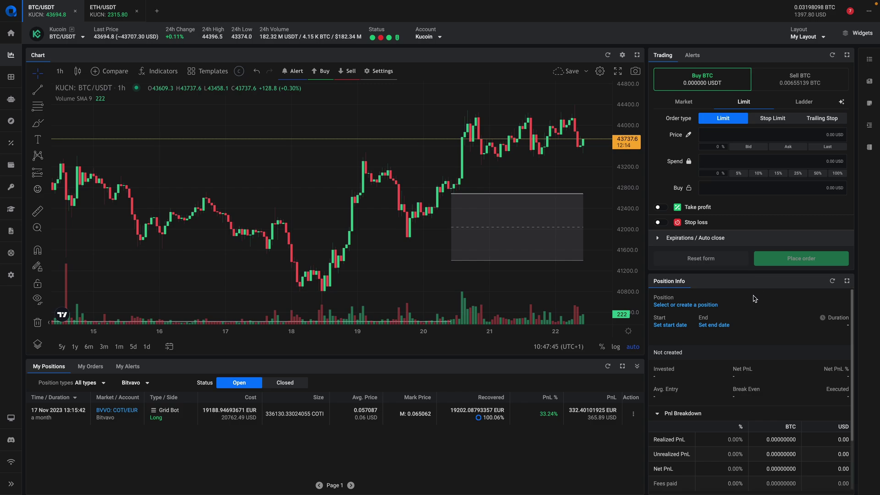
- Add a start condition to the BTC/USDT limit buy: price 43270.2 or time 23/12/23 15:00
{"action": "left_click_drag", "start_coordinate": [754, 274], "coordinate": [701, 359]}
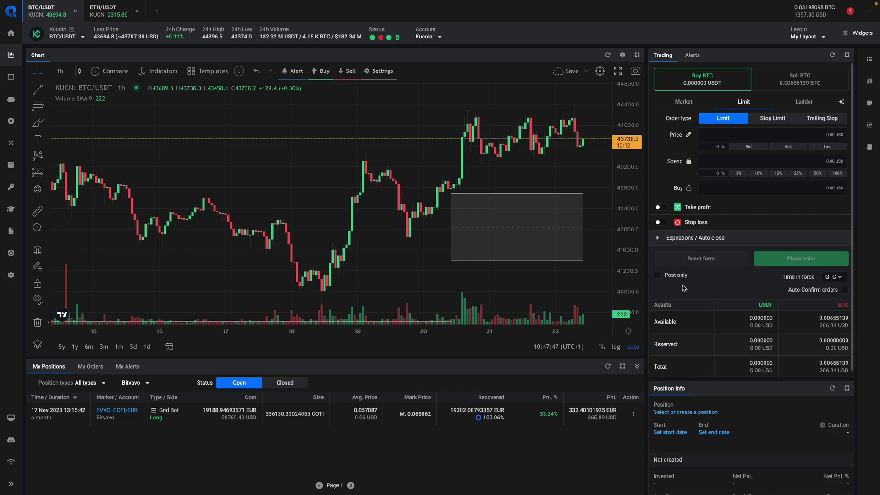
{"action": "left_click", "coordinate": [657, 238]}
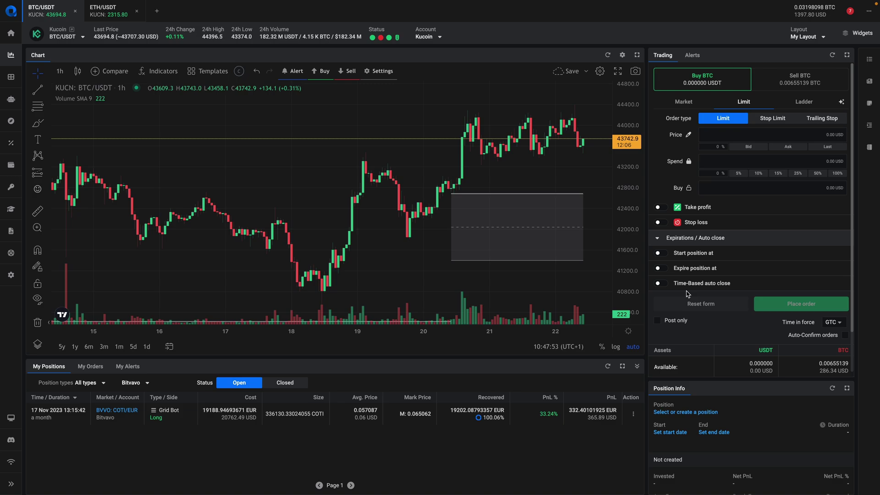
{"action": "left_click", "coordinate": [660, 255]}
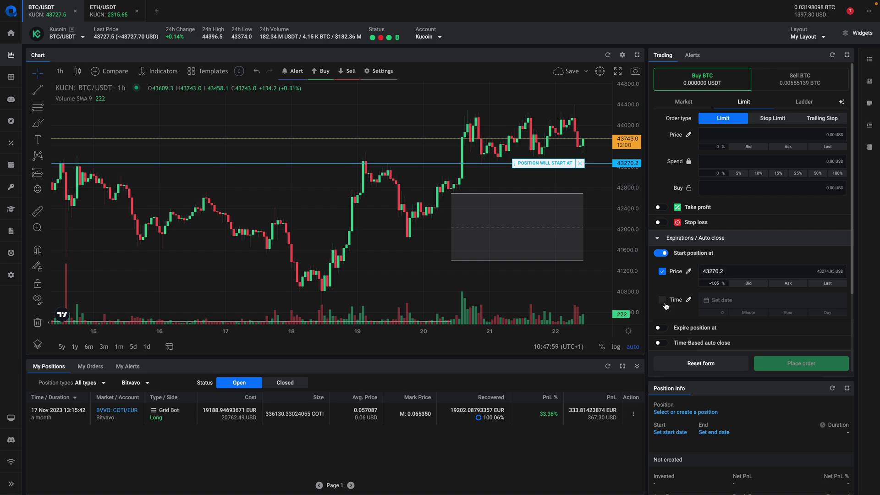
{"action": "left_click_drag", "start_coordinate": [573, 281], "coordinate": [403, 289]}
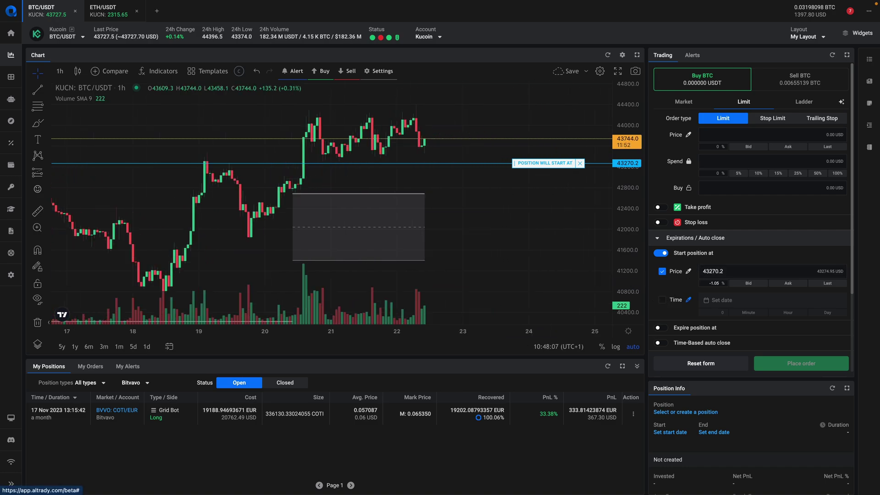
{"action": "left_click", "coordinate": [503, 204]}
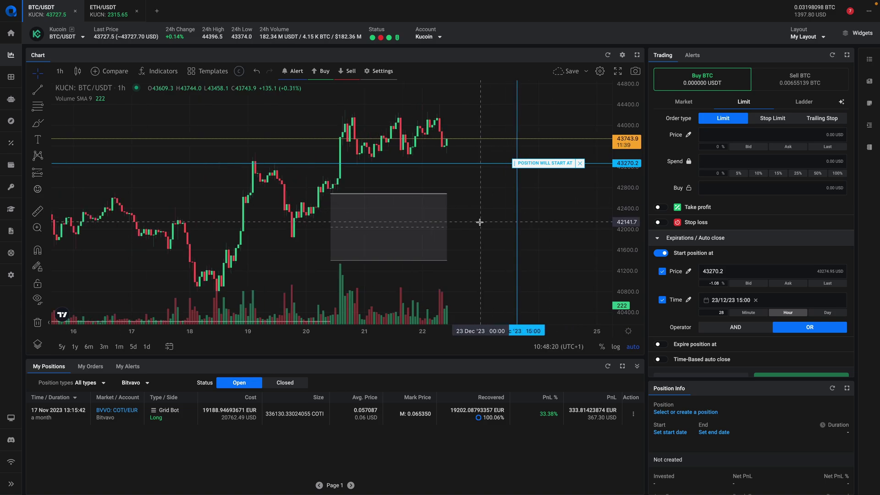
- Deselect the yellow trend line and measure two price ranges on the chart with the ruler
{"action": "scroll", "coordinate": [479, 221], "scroll_direction": "down", "scroll_amount": 3}
{"action": "scroll", "coordinate": [487, 221], "scroll_direction": "down", "scroll_amount": 5}
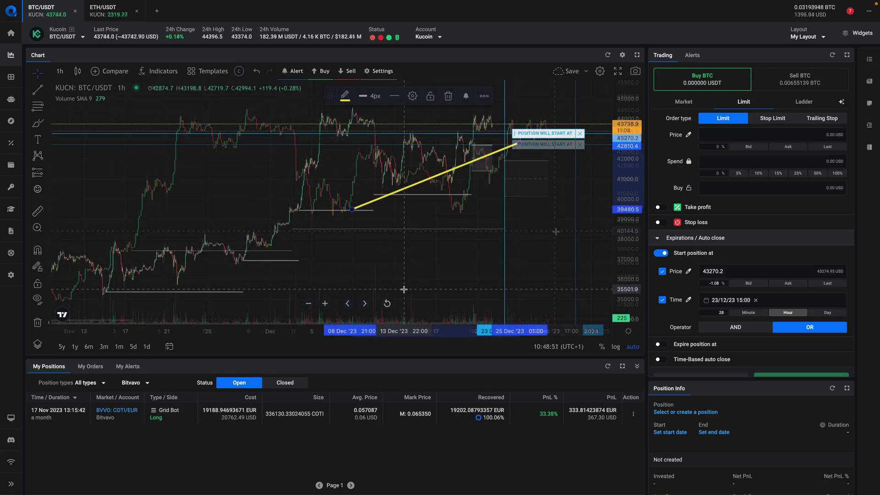
{"action": "left_click", "coordinate": [461, 215]}
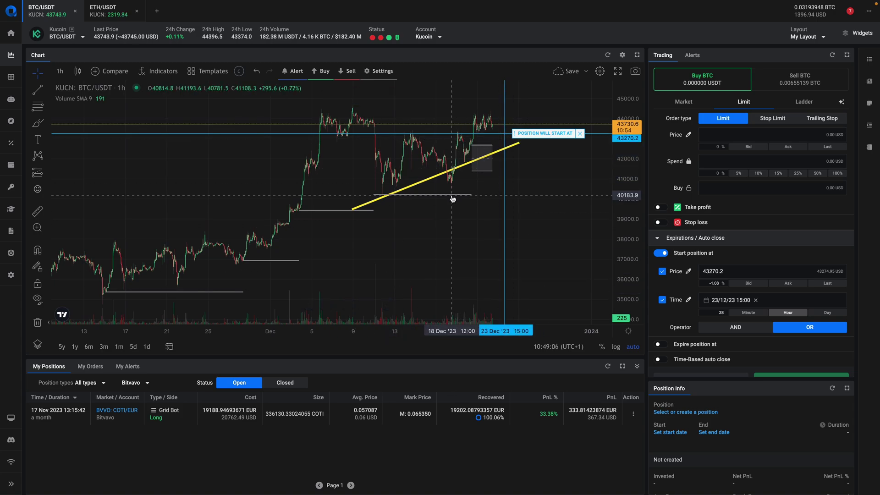
{"action": "left_click", "coordinate": [382, 202], "text": "shift"}
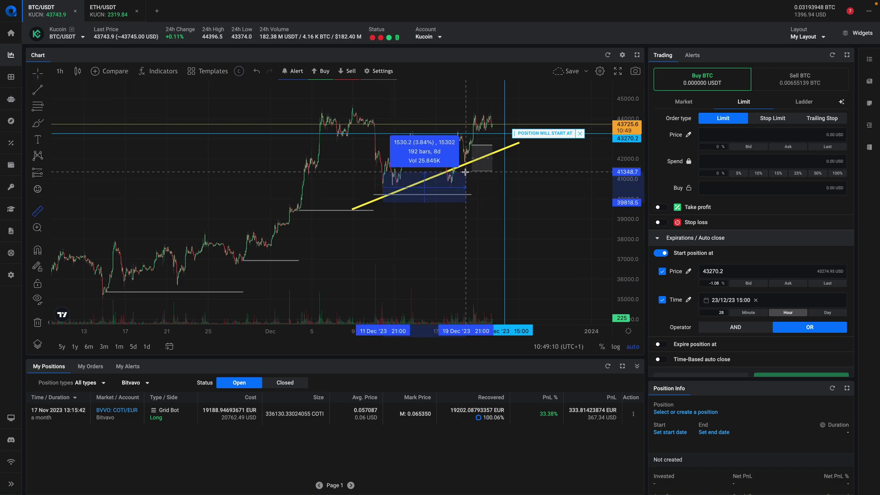
{"action": "left_click", "coordinate": [465, 172]}
{"action": "left_click", "coordinate": [466, 171], "text": "shift"}
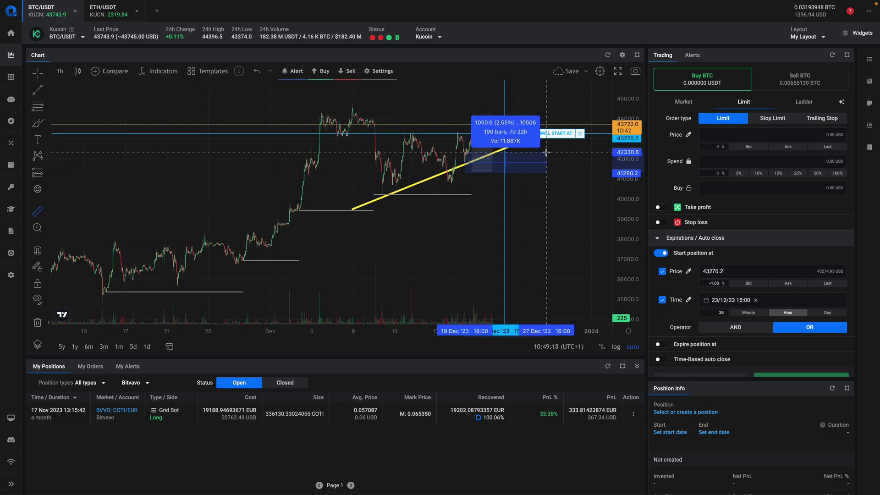
{"action": "left_click", "coordinate": [546, 152]}
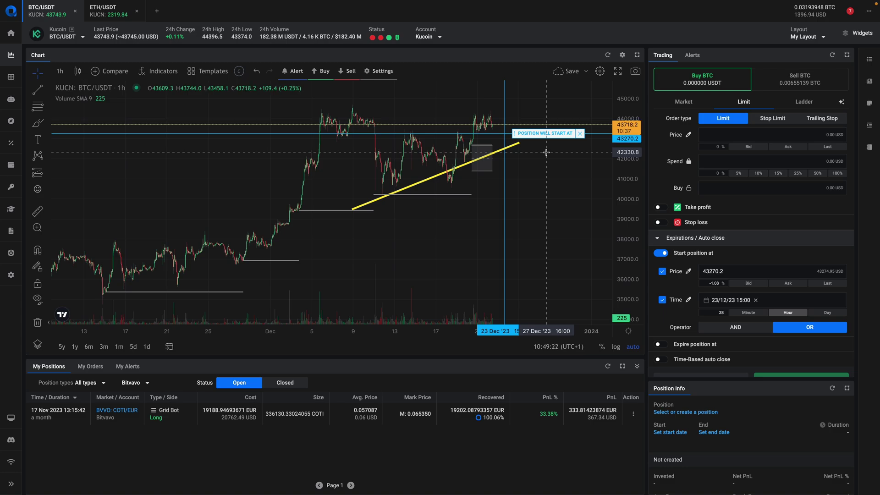
- Move the start time to 27/12/23 19:00 and set the limit price to 42856.1
{"action": "left_click", "coordinate": [687, 299]}
{"action": "left_click", "coordinate": [547, 165]}
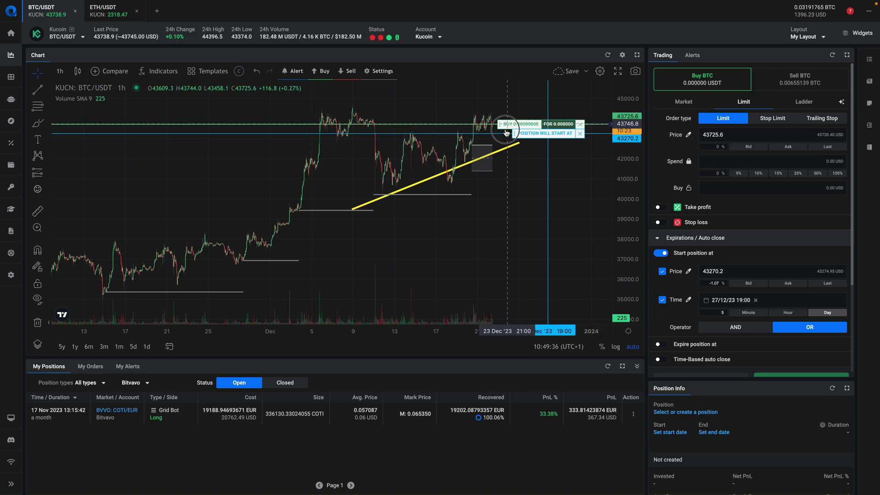
{"action": "left_click", "coordinate": [620, 141]}
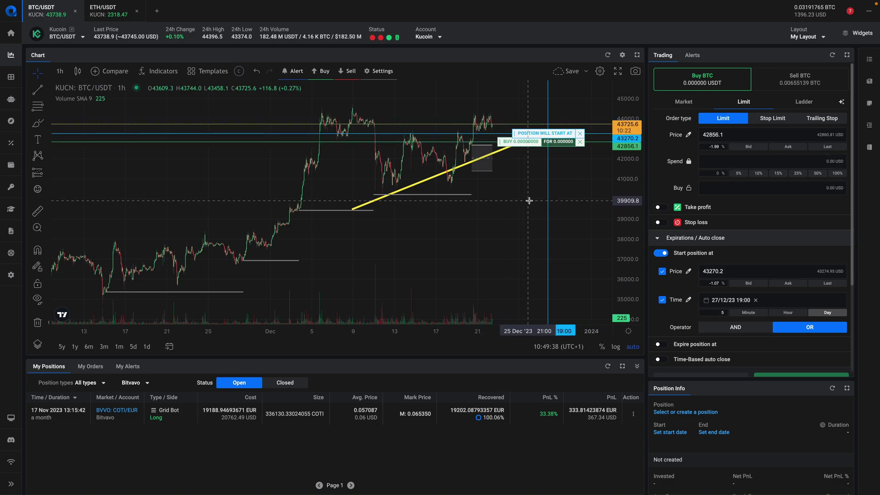
{"action": "left_click_drag", "start_coordinate": [537, 134], "coordinate": [547, 138]}
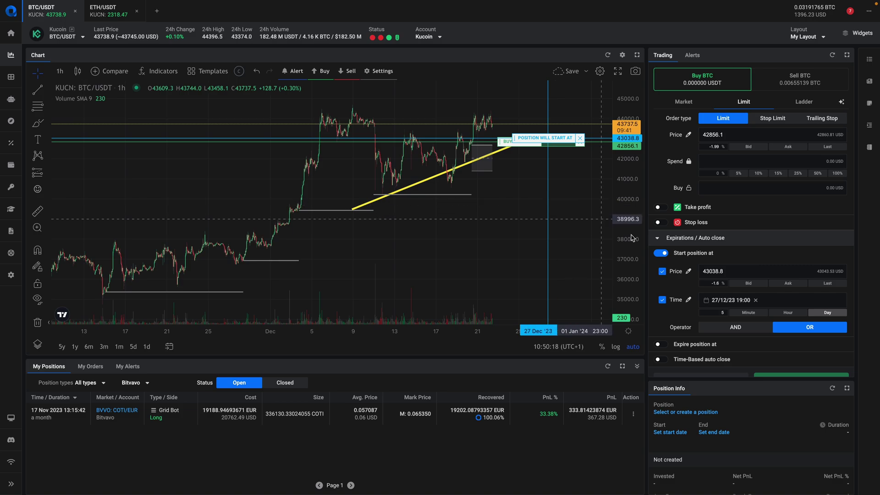
- Switch the start operator to AND so both price 43038.8 and 27/12/23 19:00 must be met
{"action": "left_click", "coordinate": [743, 329]}
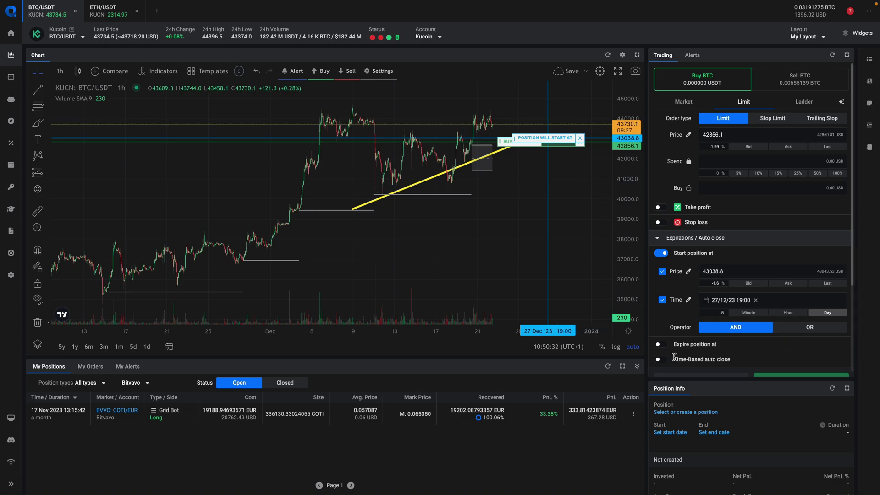
{"action": "scroll", "coordinate": [674, 347], "scroll_direction": "down", "scroll_amount": 3}
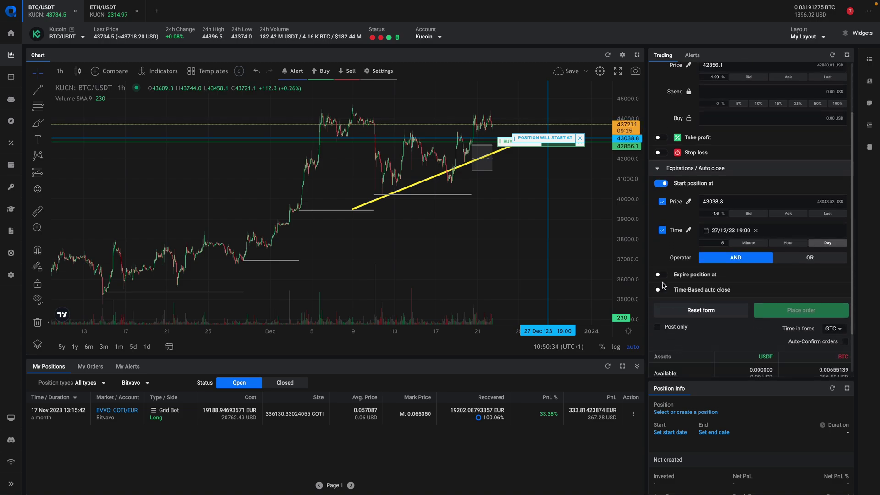
- Enable Expire position at, cancelling at price 44660.4 or time 02/01/24 09:00
{"action": "left_click", "coordinate": [660, 275]}
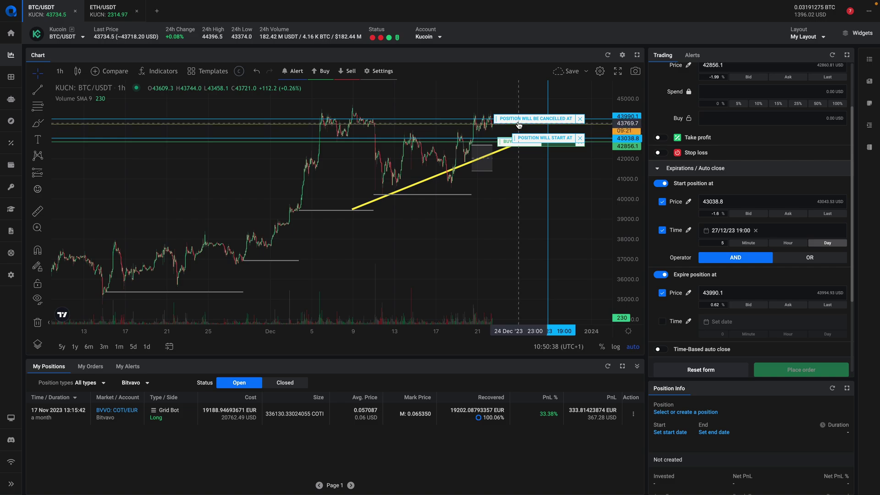
{"action": "left_click_drag", "start_coordinate": [517, 119], "coordinate": [517, 105]}
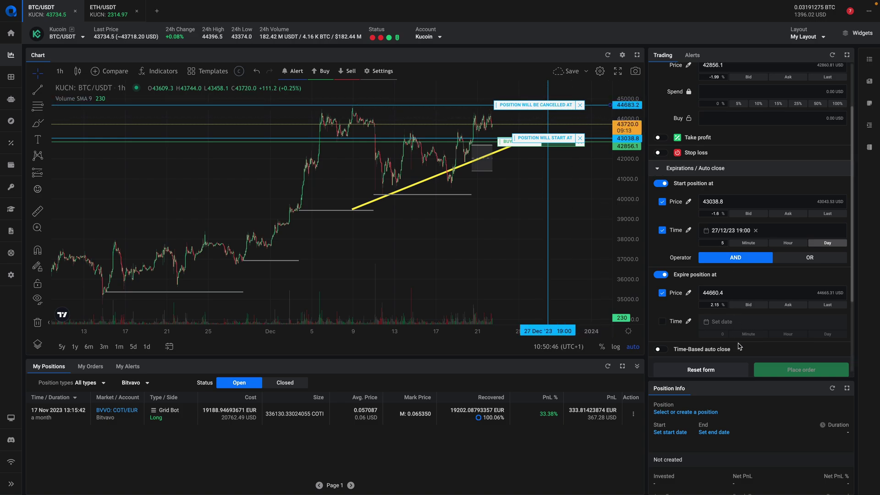
{"action": "left_click", "coordinate": [660, 323]}
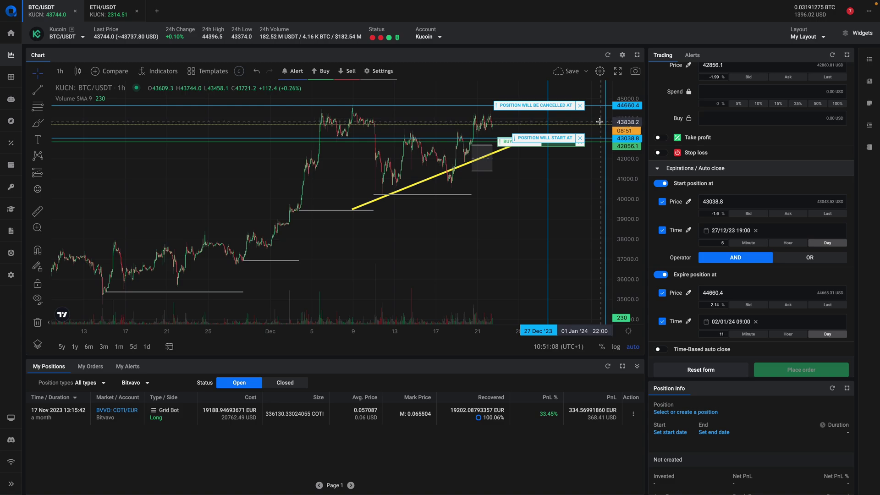
- Switch the multi-chart workspace to the 3 Charts left layout
{"action": "left_click", "coordinate": [11, 77]}
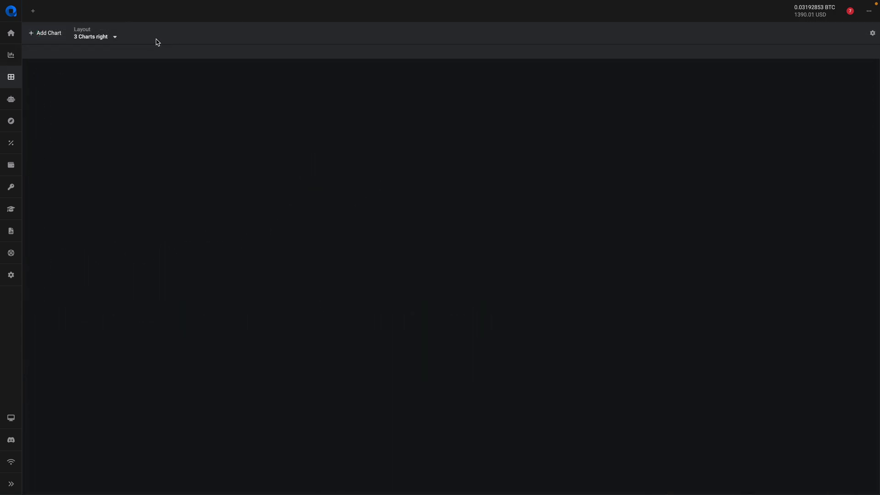
{"action": "left_click", "coordinate": [102, 36]}
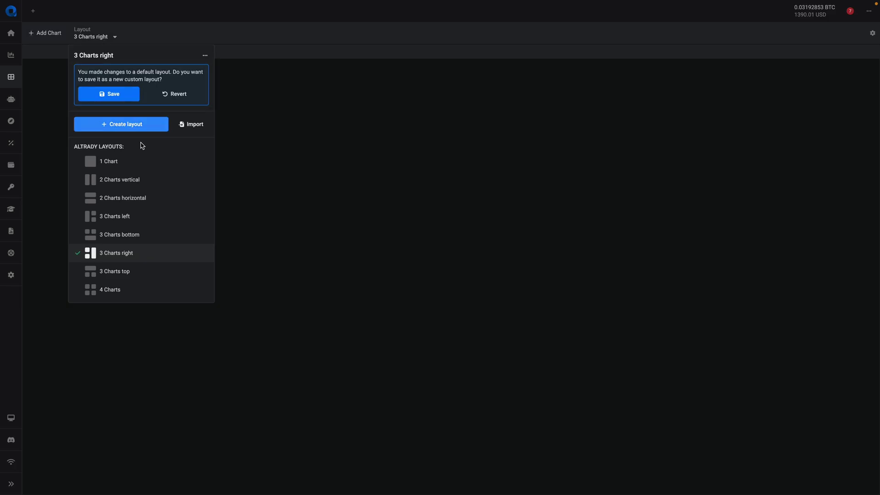
{"action": "left_click", "coordinate": [152, 224]}
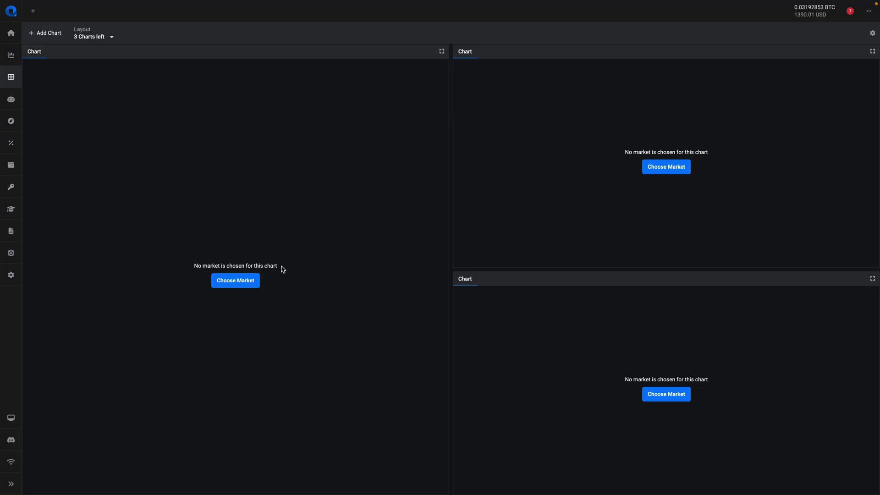
- Load ETH/USDT, BTC/USDT and SOL/USDT into the left, top-right and bottom charts
{"action": "left_click", "coordinate": [245, 284]}
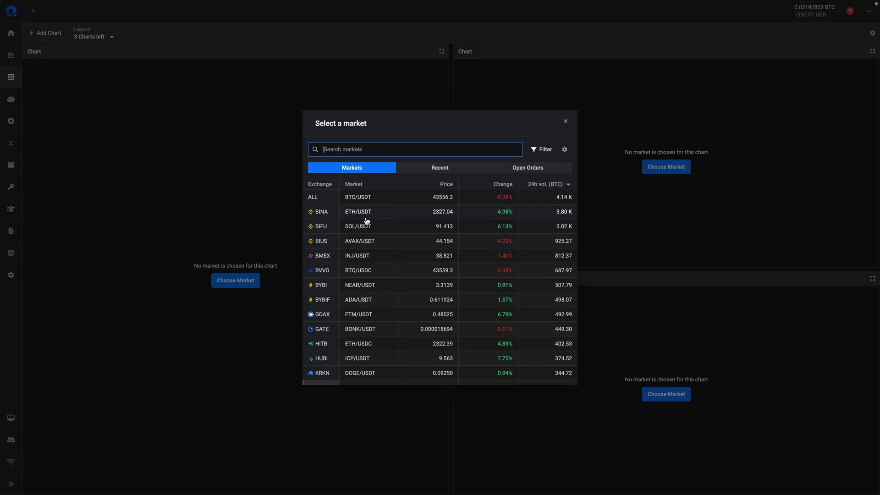
{"action": "left_click", "coordinate": [364, 221]}
{"action": "left_click", "coordinate": [666, 168]}
{"action": "left_click", "coordinate": [362, 197]}
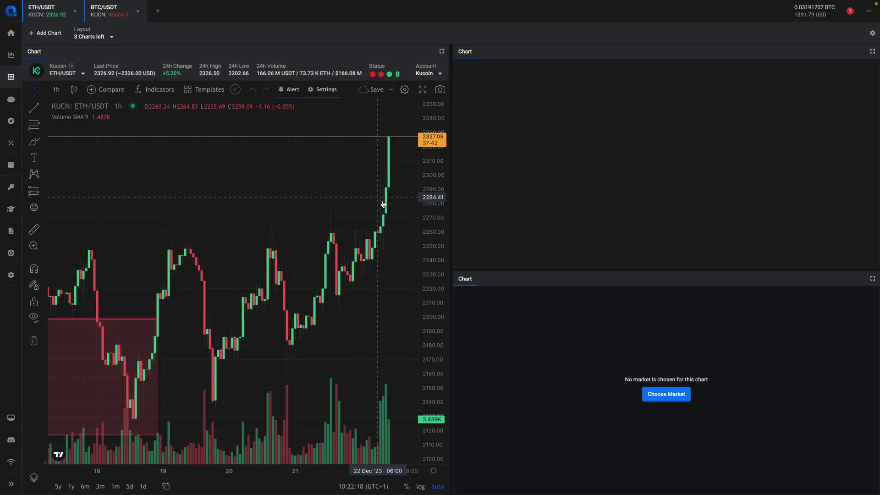
{"action": "left_click", "coordinate": [665, 394]}
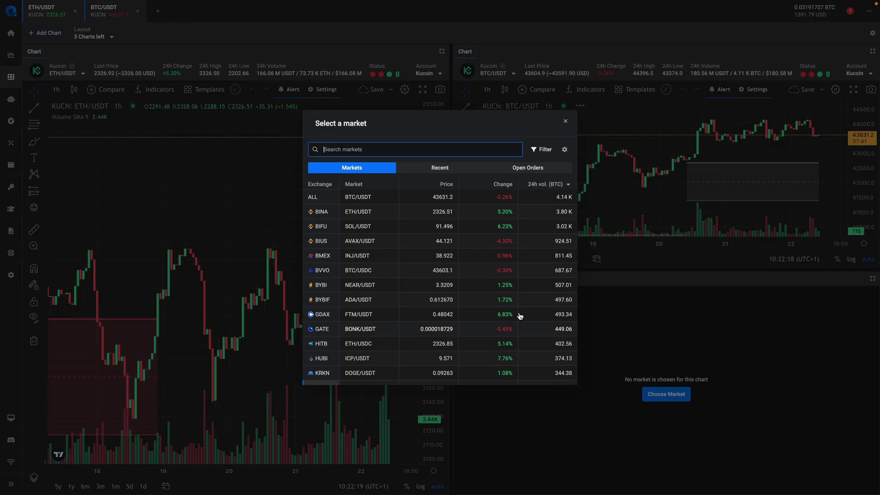
{"action": "left_click", "coordinate": [359, 226]}
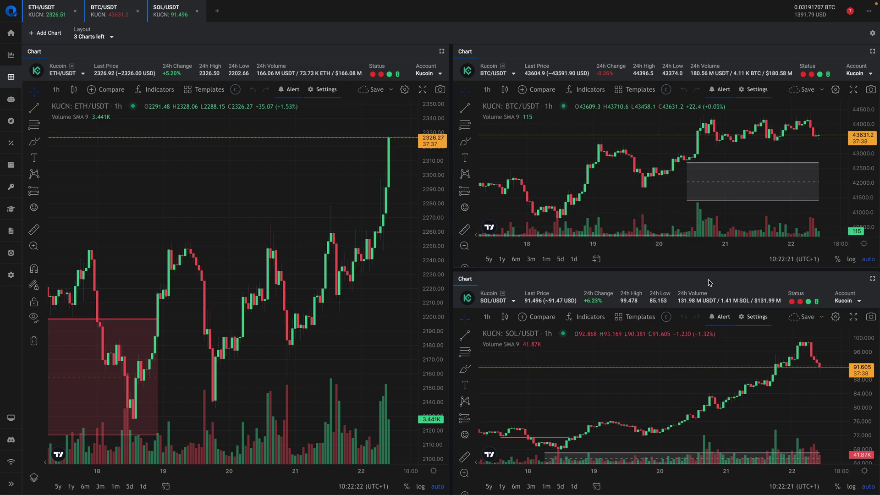
- Put SOL/USDT in a wide right column, stack ETH over an enlarged BTC, and test maximizing ETH
{"action": "left_click_drag", "start_coordinate": [467, 281], "coordinate": [834, 114]}
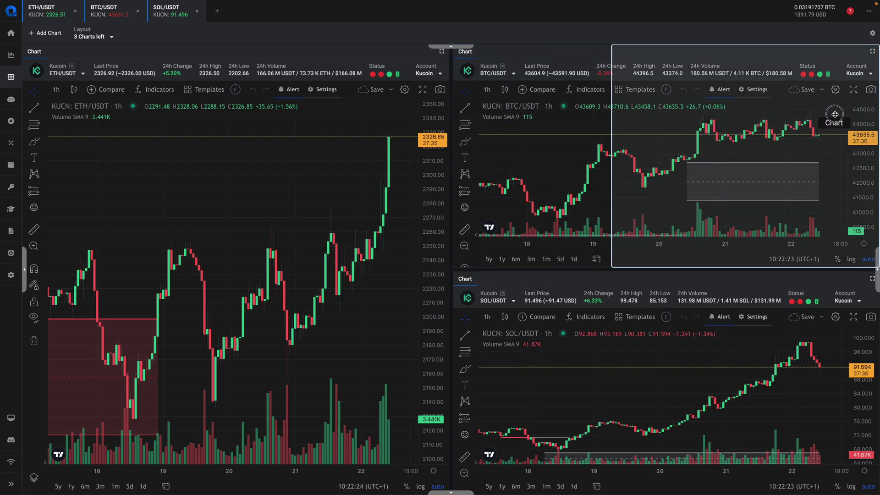
{"action": "left_click_drag", "start_coordinate": [463, 53], "coordinate": [238, 413]}
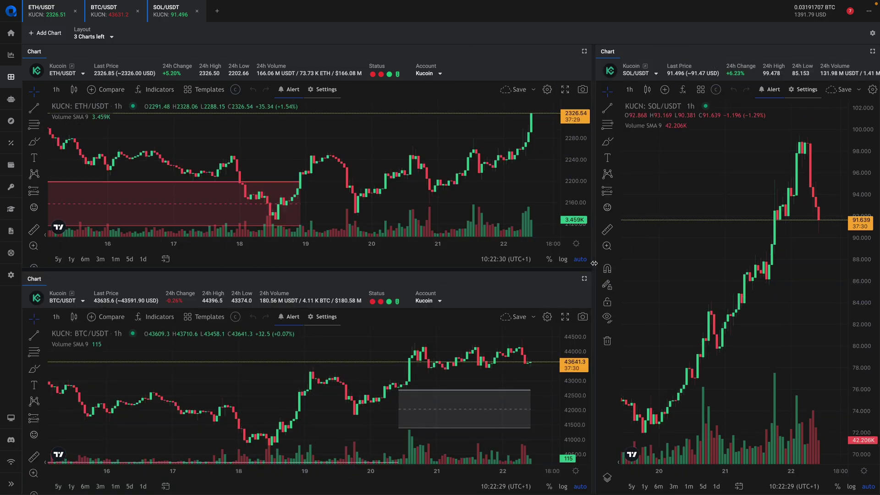
{"action": "left_click_drag", "start_coordinate": [594, 263], "coordinate": [396, 265]}
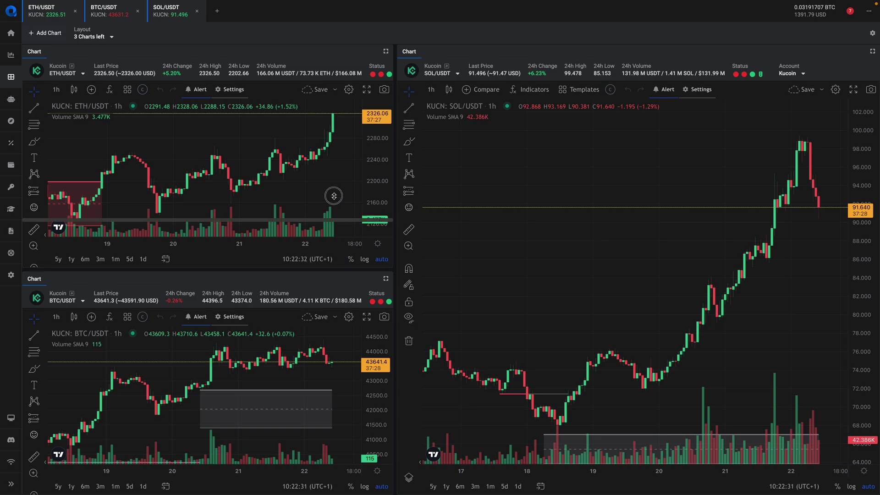
{"action": "left_click_drag", "start_coordinate": [341, 270], "coordinate": [339, 184]}
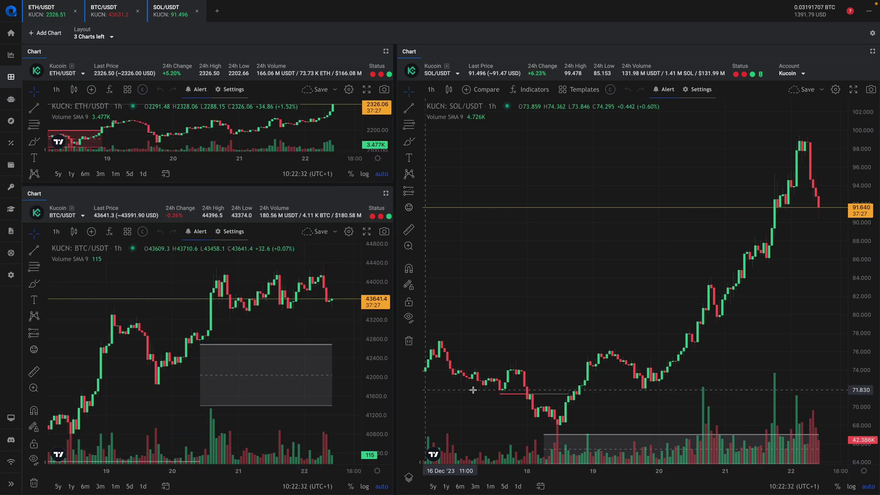
{"action": "left_click", "coordinate": [386, 51]}
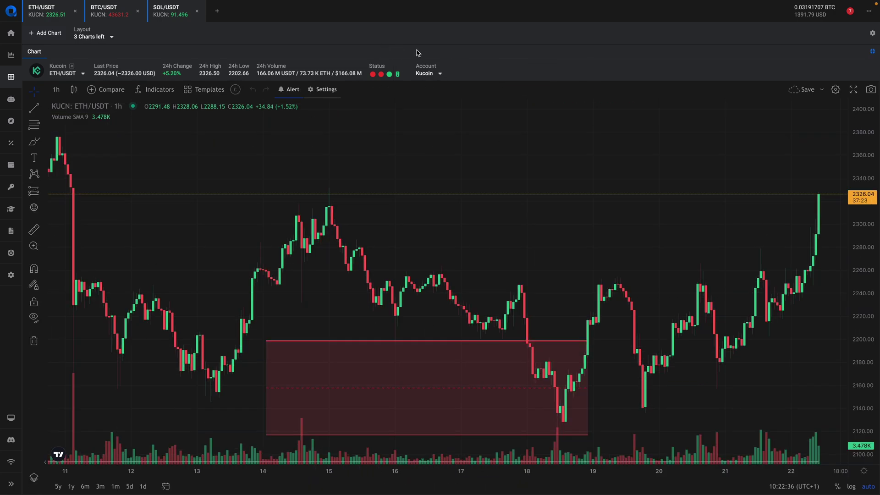
{"action": "left_click", "coordinate": [871, 53]}
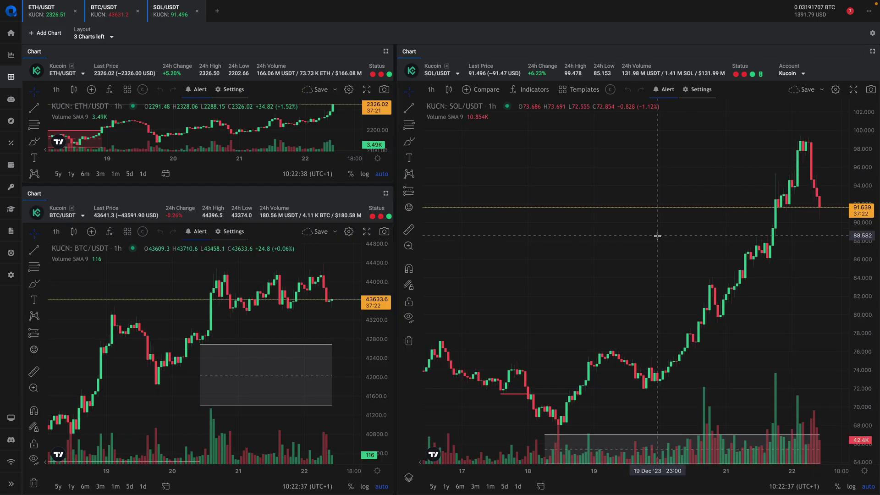